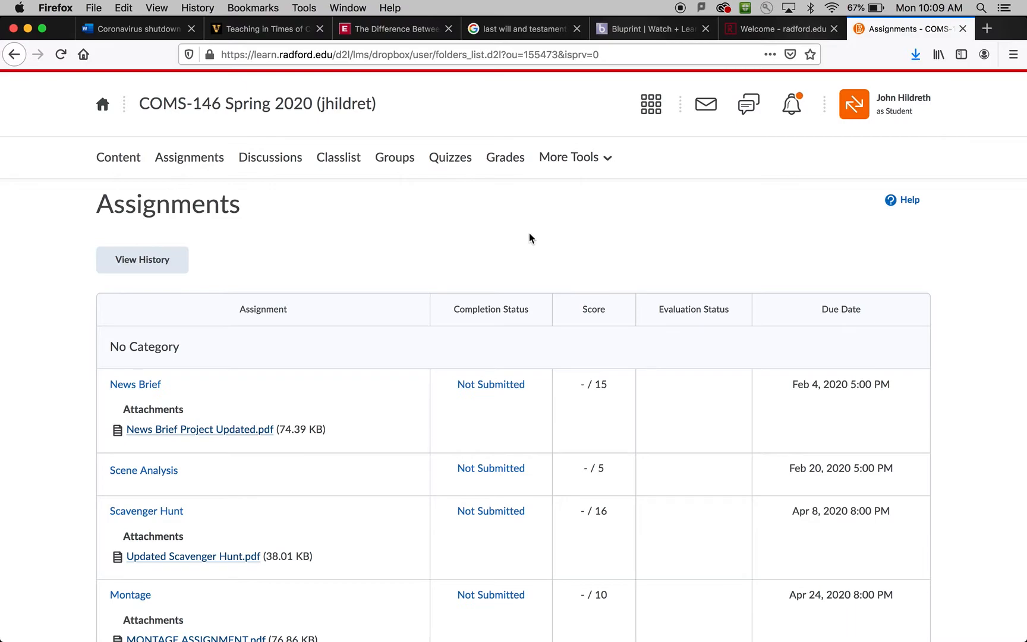
Open the Montage assignment and review its instructions, guidelines, grading notes and dates.
scroll(529, 237, "down", 3)
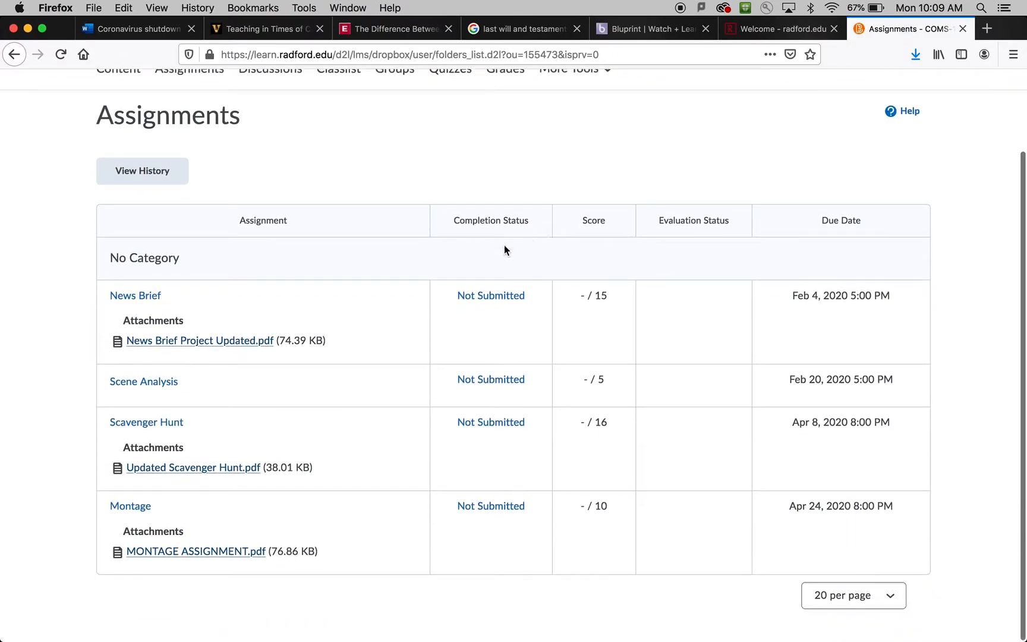
left_click(129, 508)
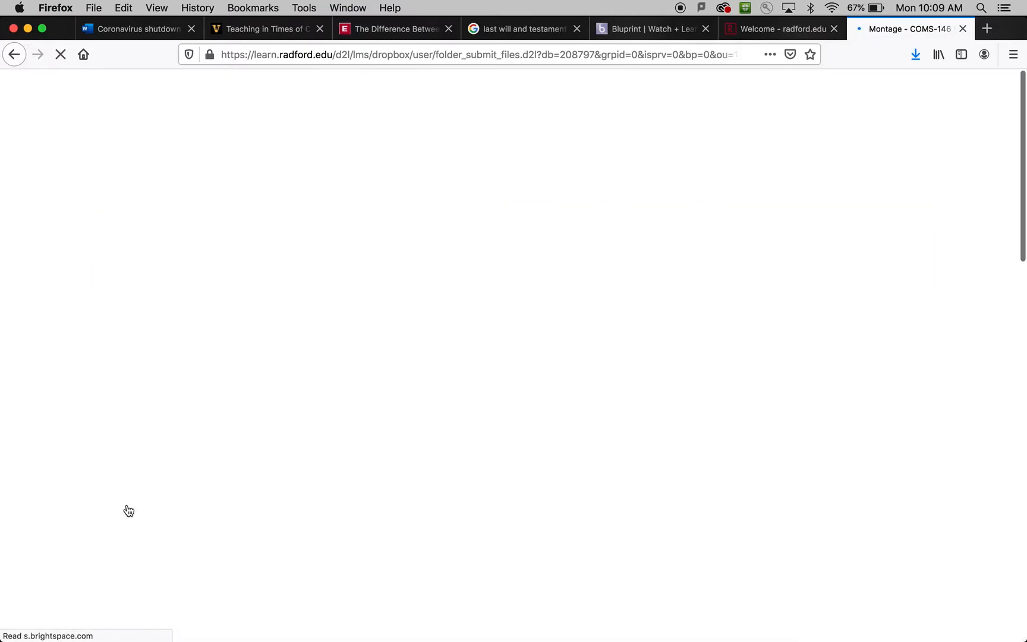
scroll(506, 442, "down", 6)
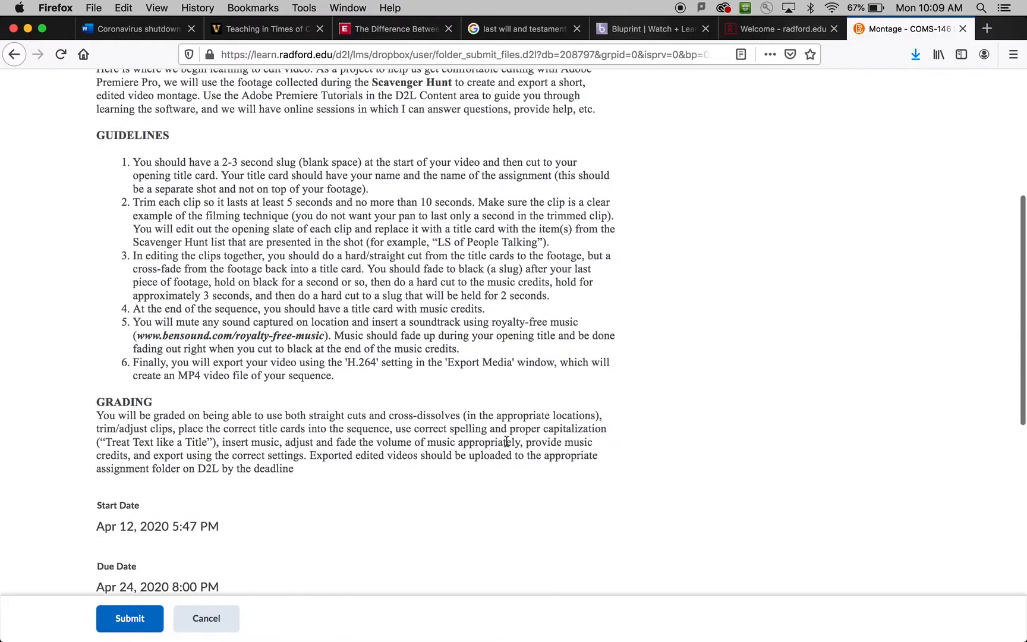
scroll(507, 442, "up", 4)
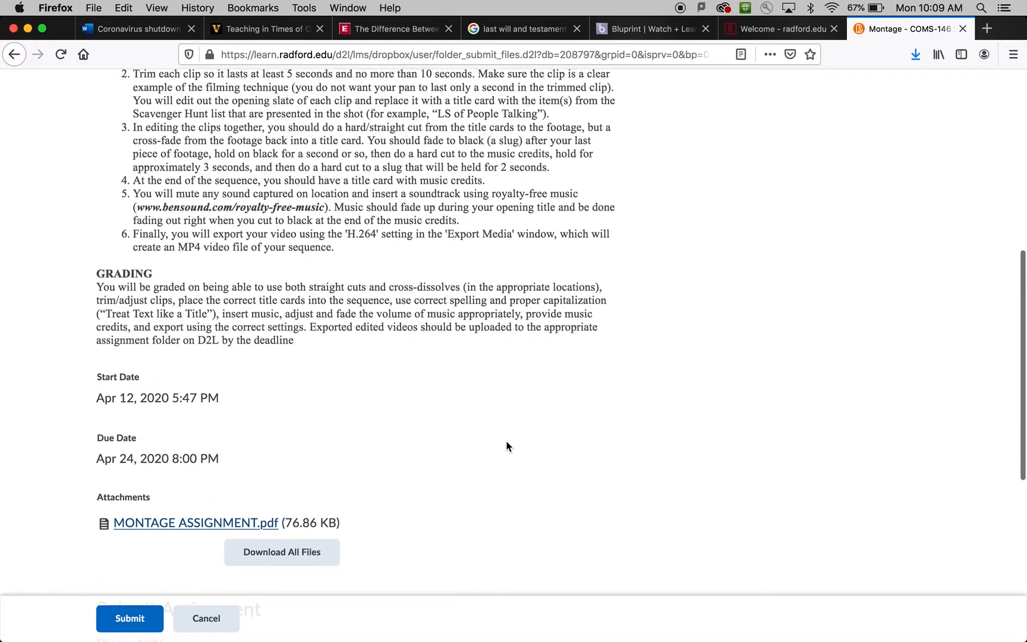
scroll(507, 446, "up", 3)
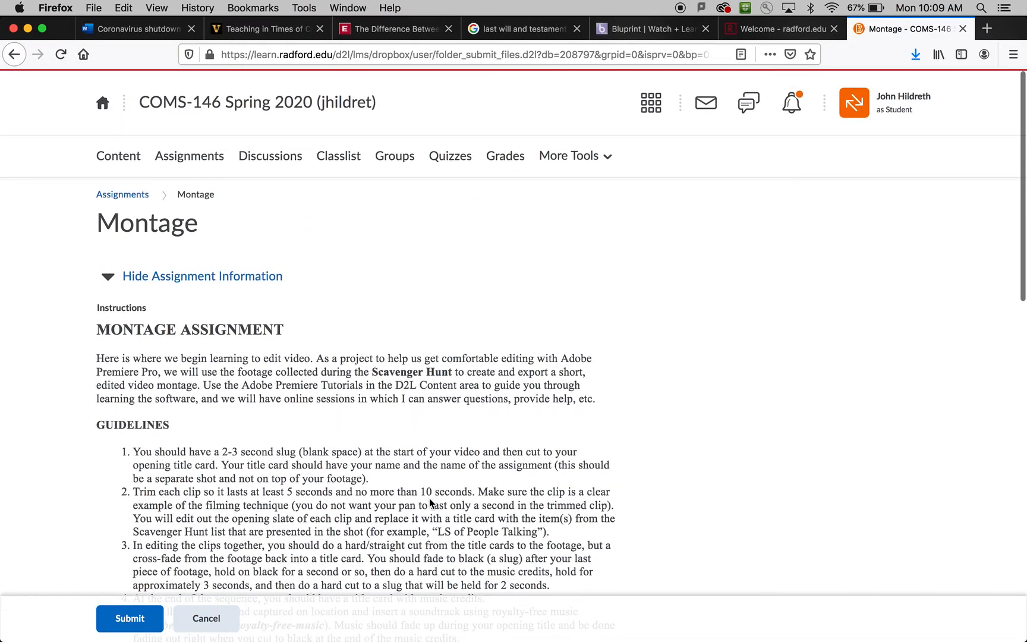
scroll(431, 503, "down", 5)
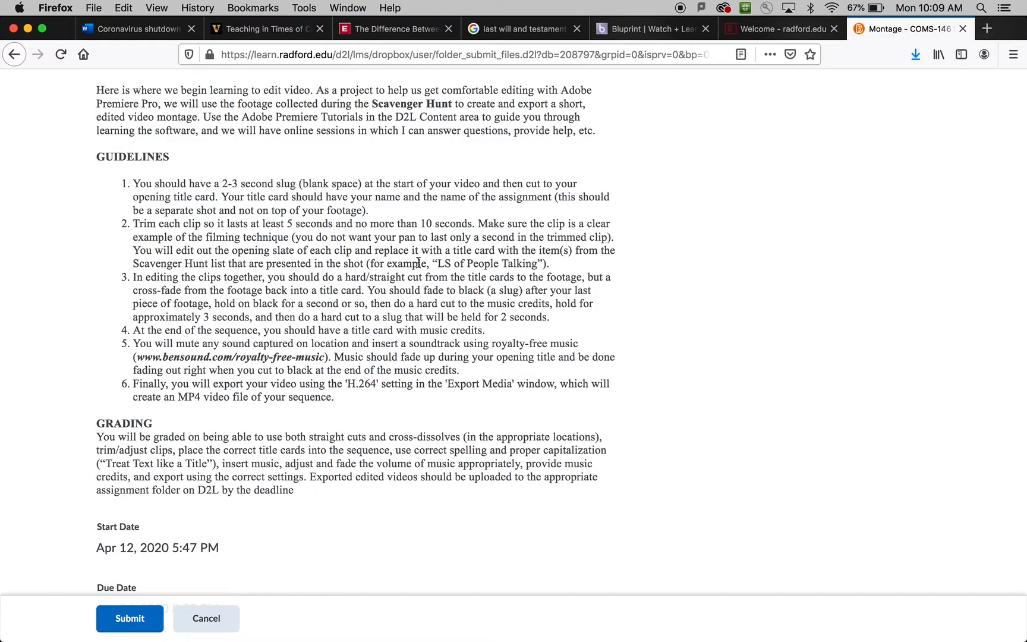
scroll(406, 306, "up", 2)
scroll(408, 309, "up", 3)
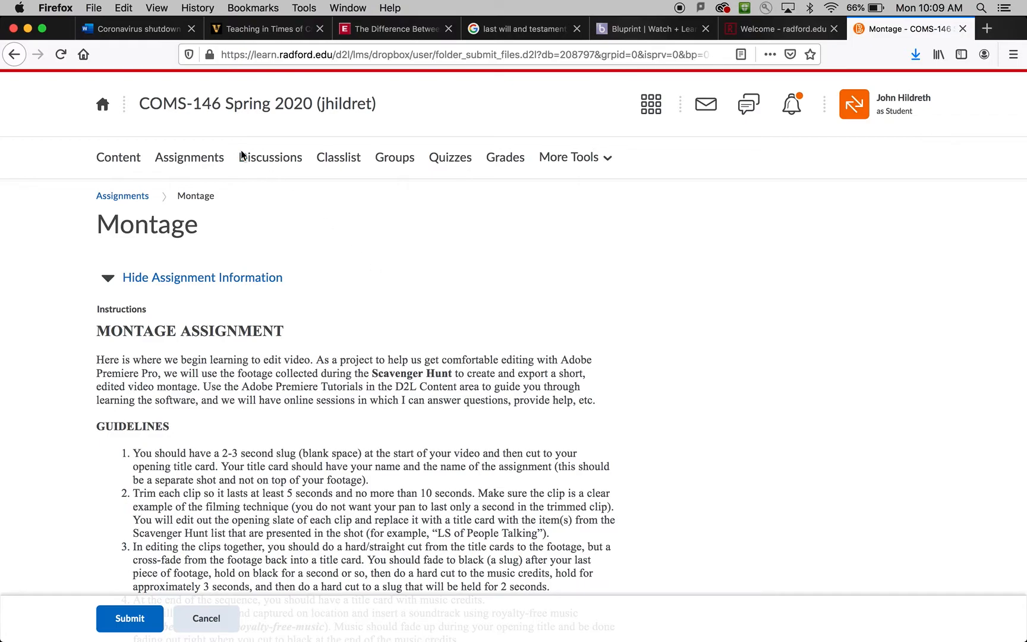
Switch to Premiere Pro and create a new project named Montage in the default location.
key("super+h")
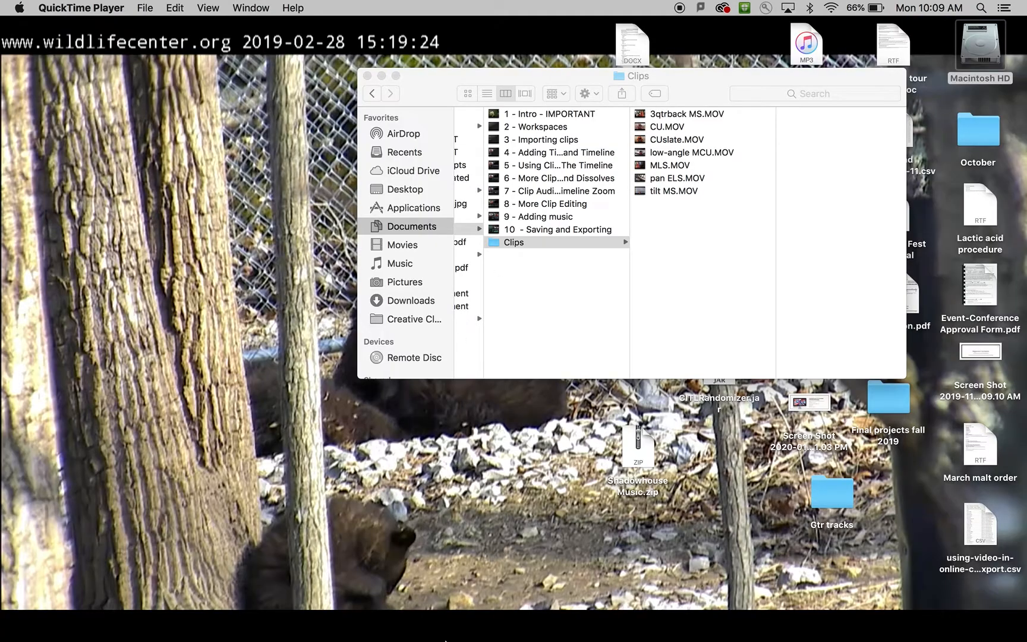
left_click(594, 615)
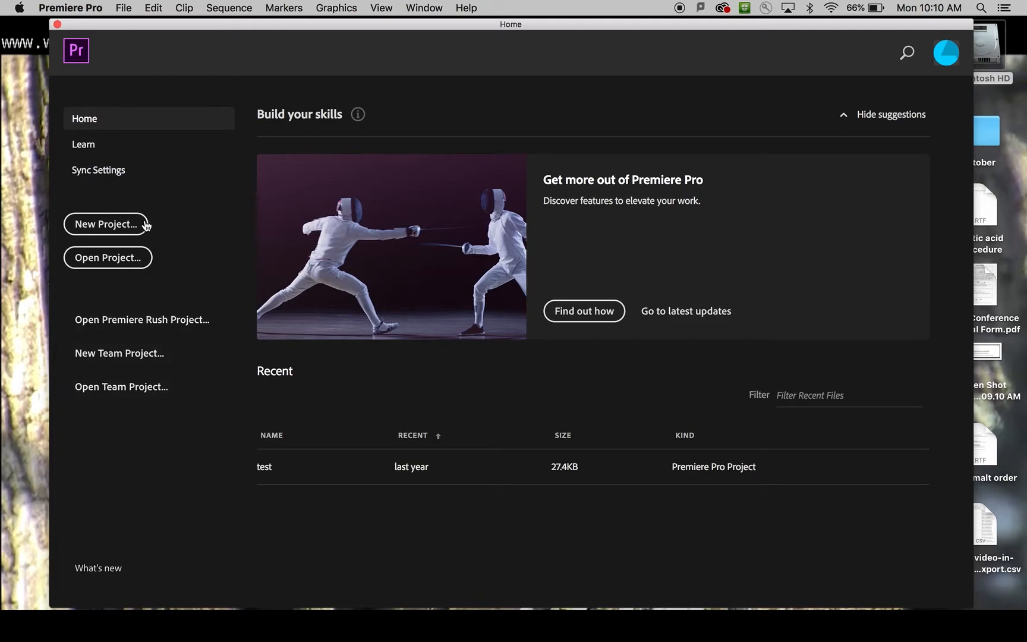
left_click(122, 226)
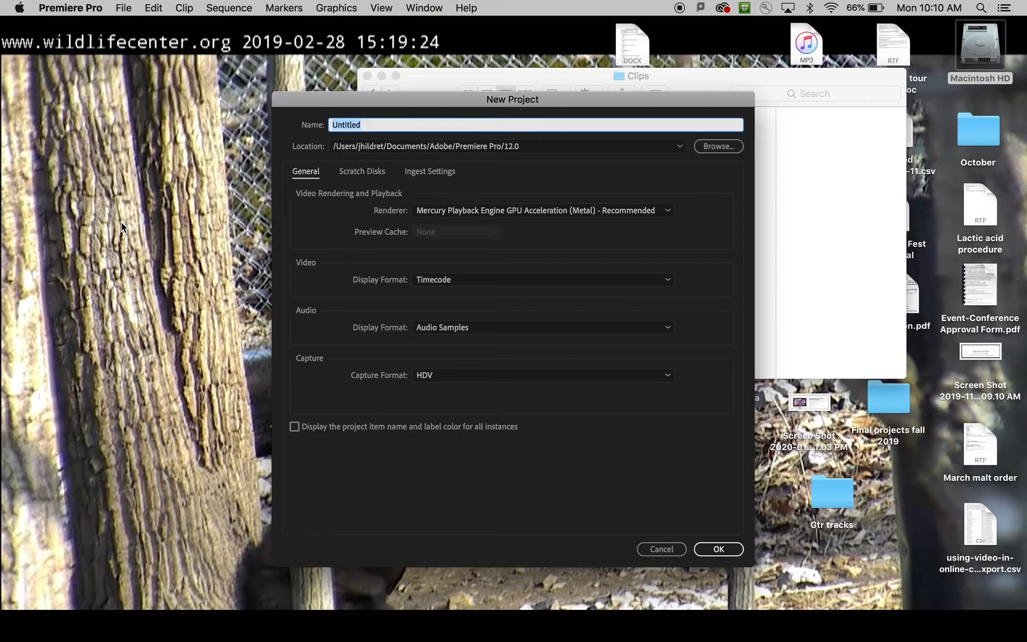
type("Montage")
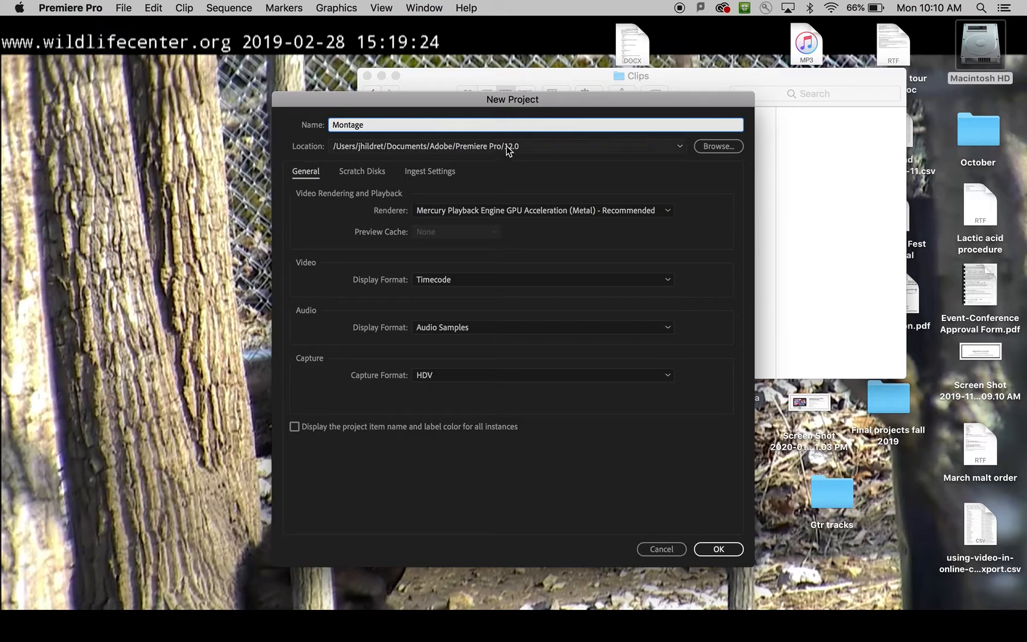
left_click(729, 550)
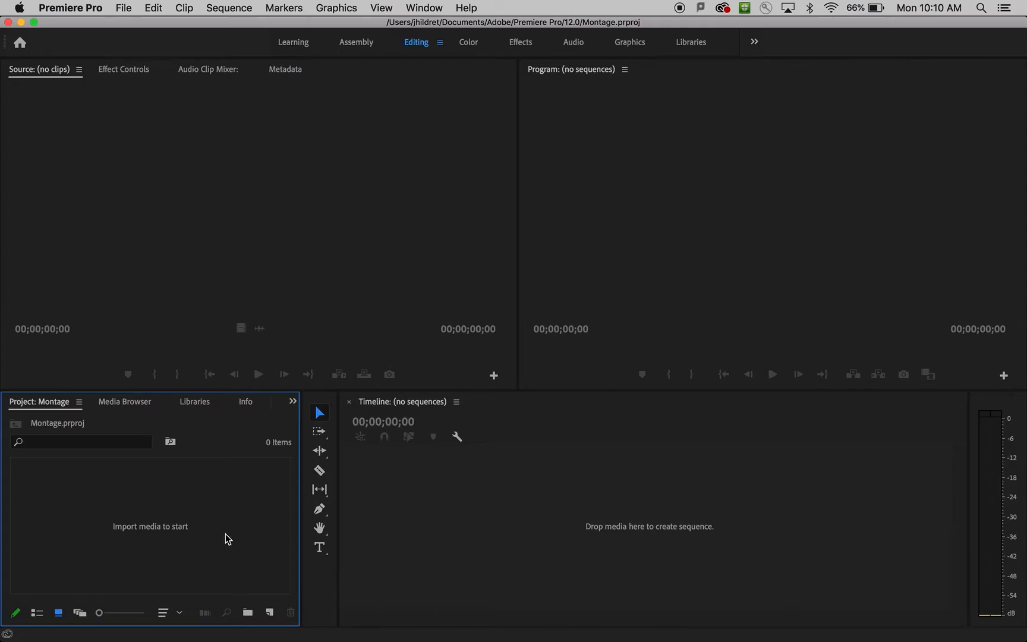
Import all seven MOV files from the Clips folder into the project and clear the selection.
double_click(193, 535)
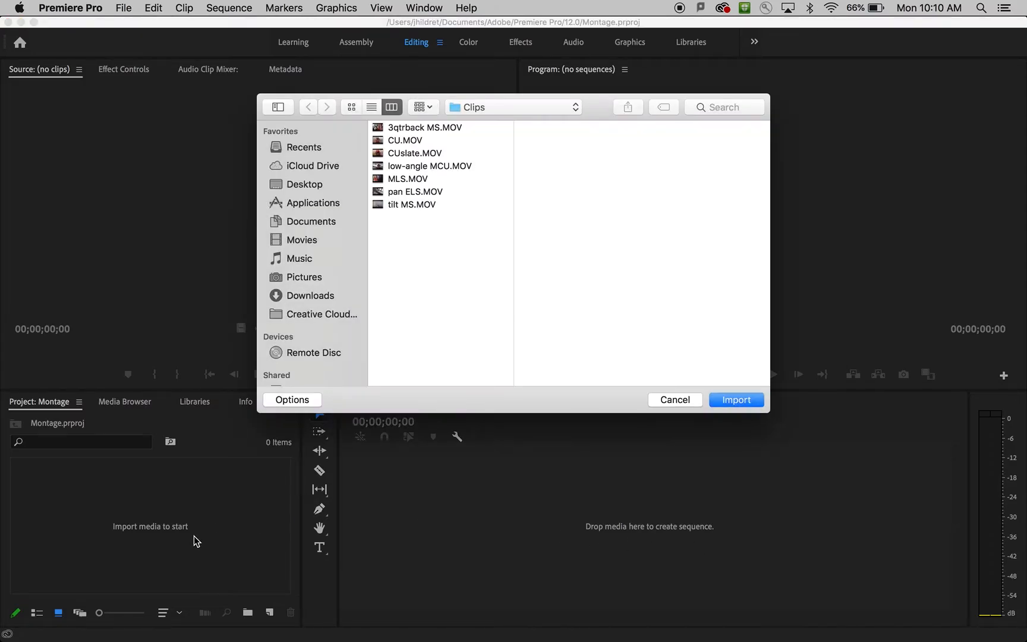
left_click(517, 112)
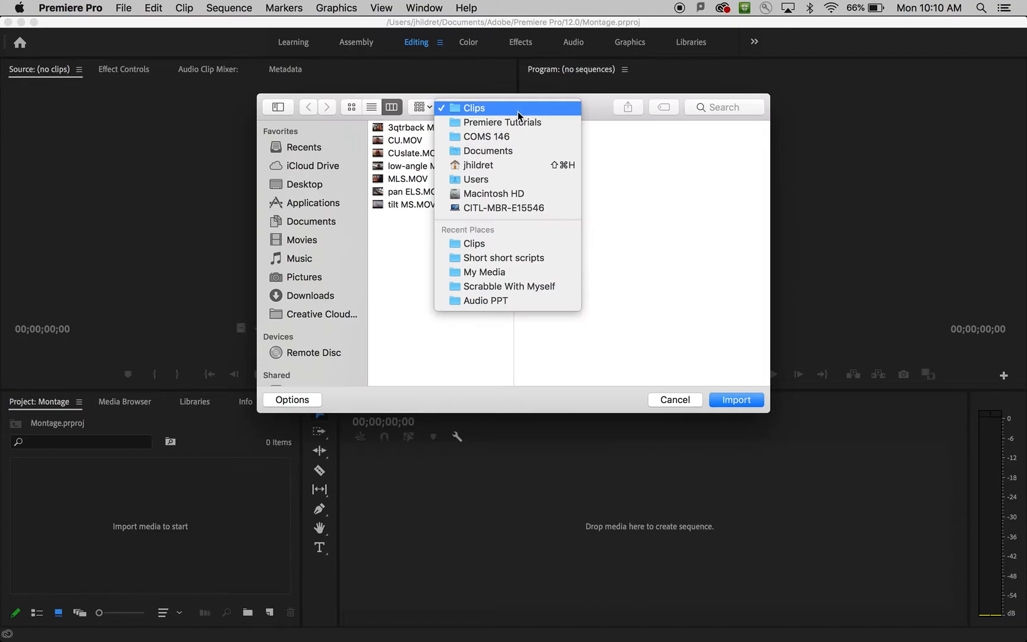
left_click(546, 85)
left_click_drag(418, 235, 419, 130)
left_click(743, 399)
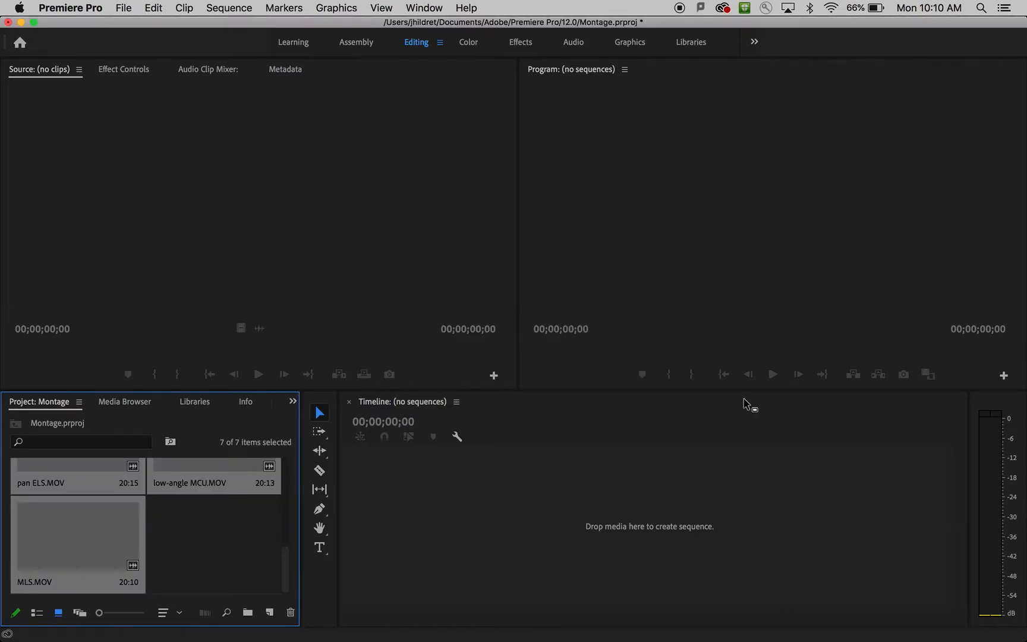
left_click(389, 513)
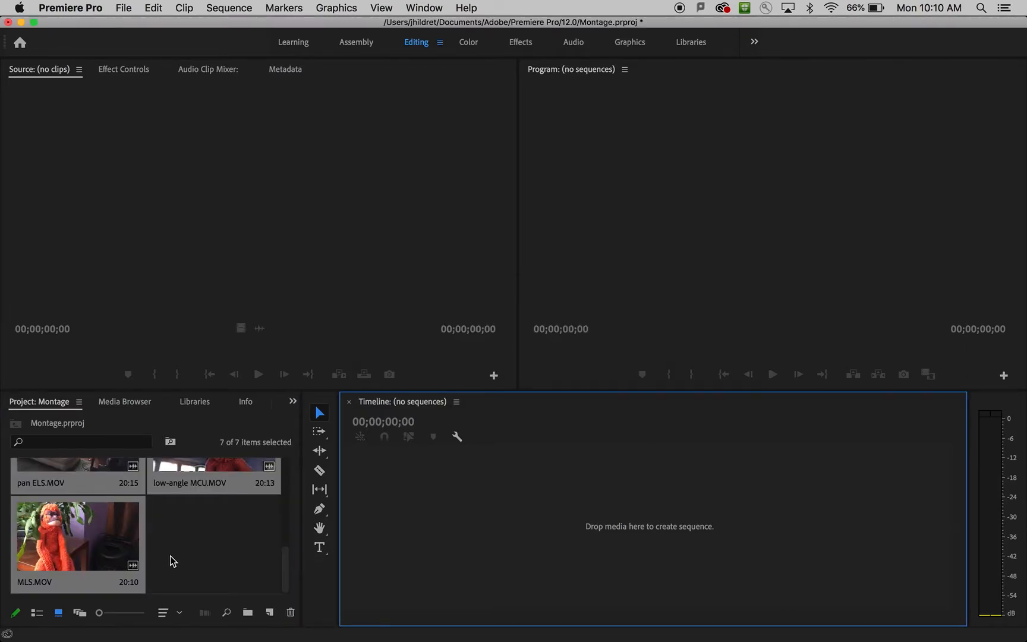
left_click(201, 552)
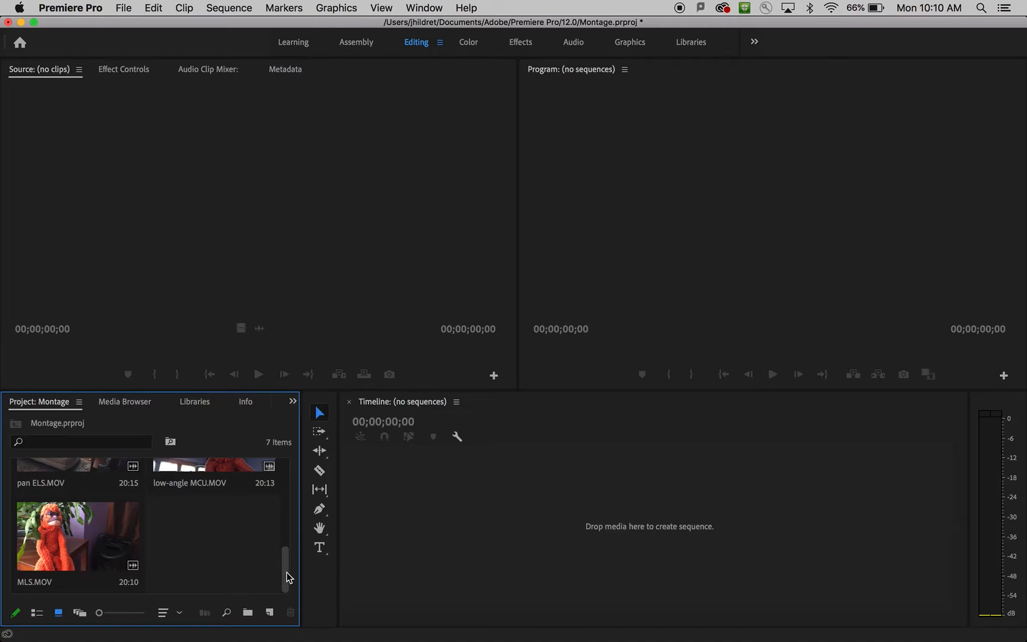
Create a sequence from the CUslate.MOV clip by placing it in the empty timeline.
left_click_drag(286, 572, 285, 520)
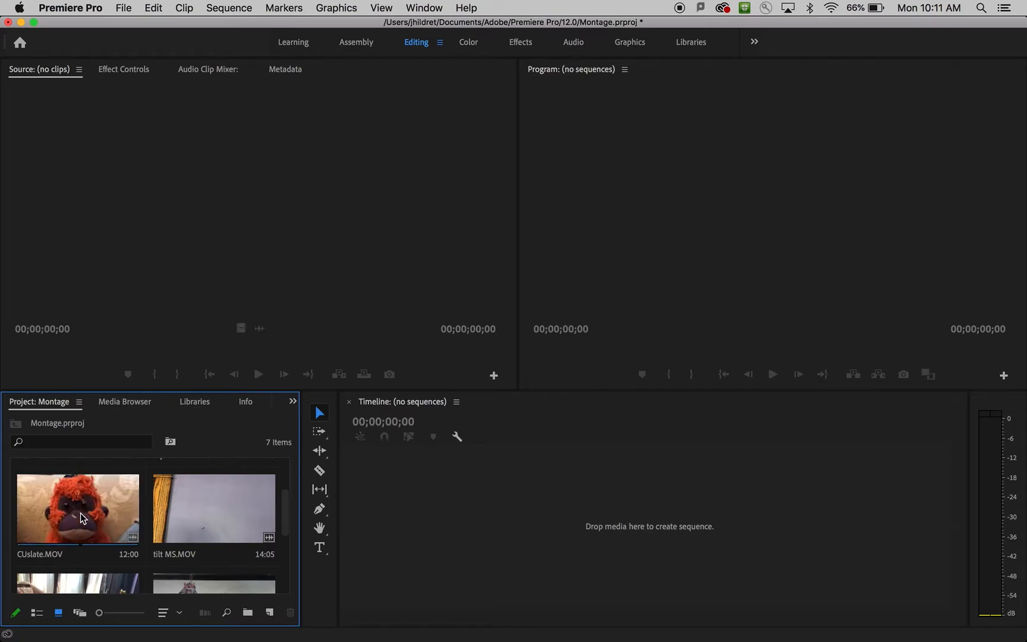
left_click(53, 518)
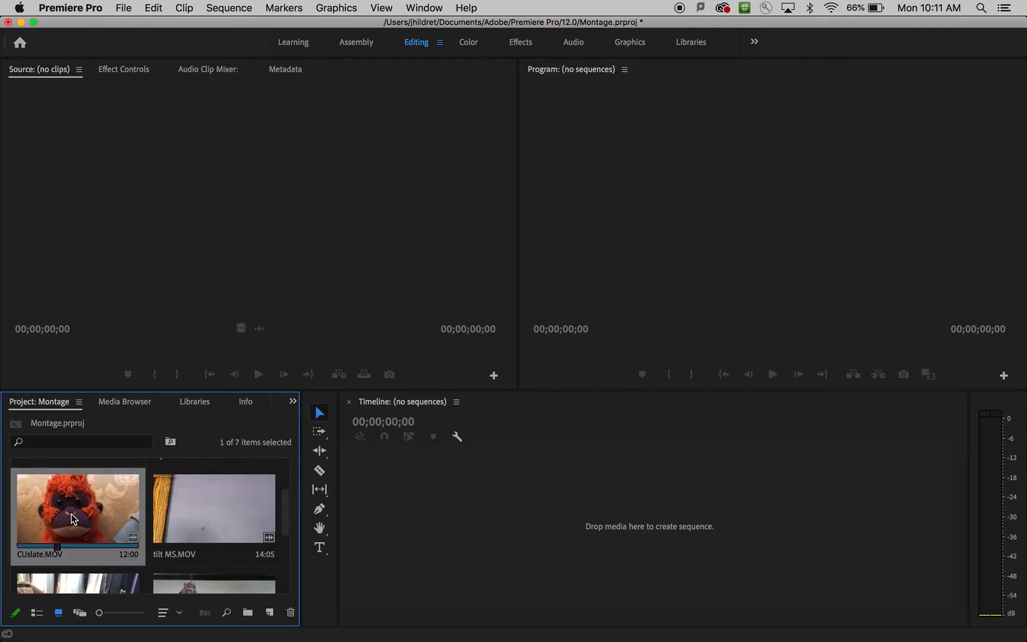
left_click_drag(53, 518, 491, 538)
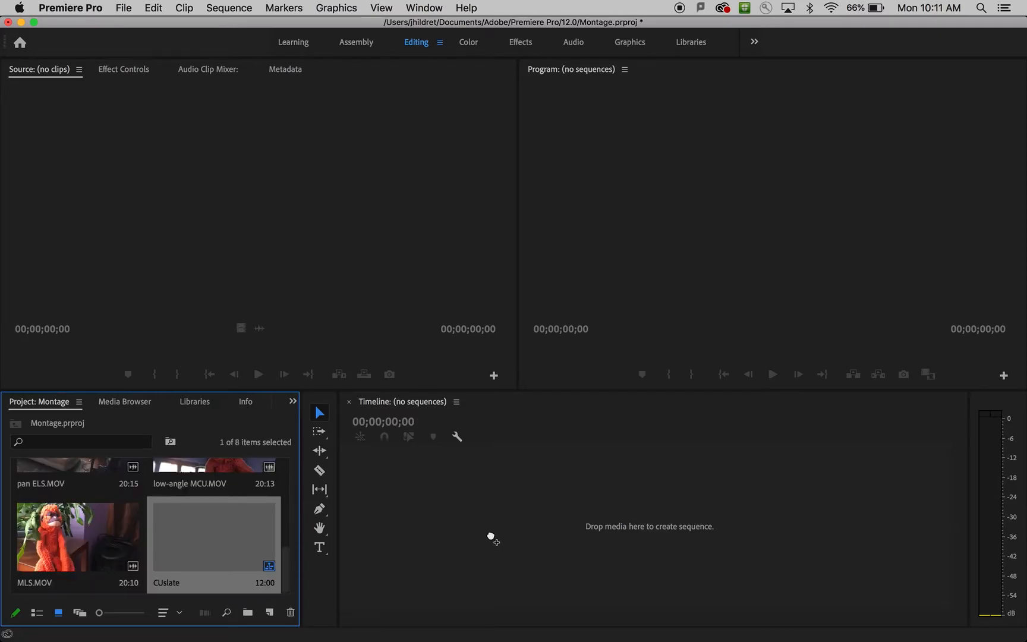
Shift the CUslate.MOV clip along the timeline to start at about 8 seconds, leaving empty space before it.
left_click_drag(591, 516, 624, 523)
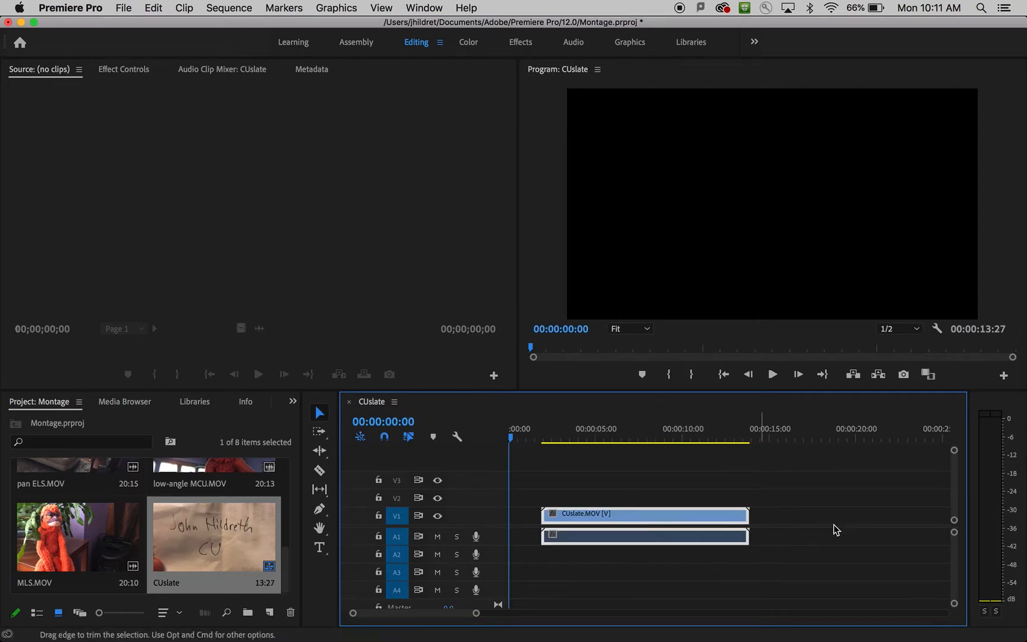
left_click_drag(476, 615, 509, 613)
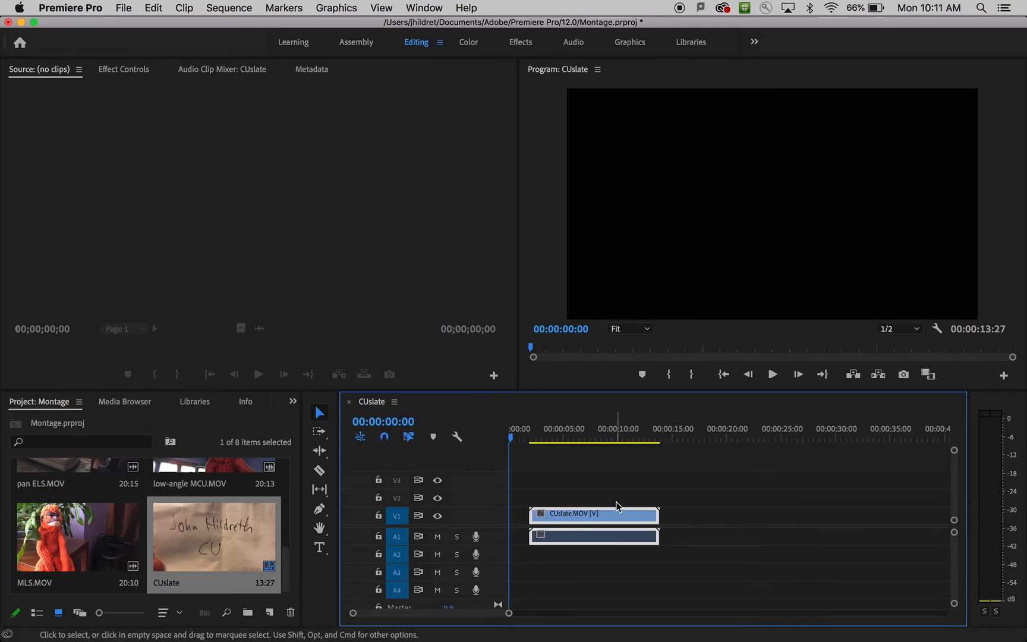
left_click_drag(593, 518, 664, 521)
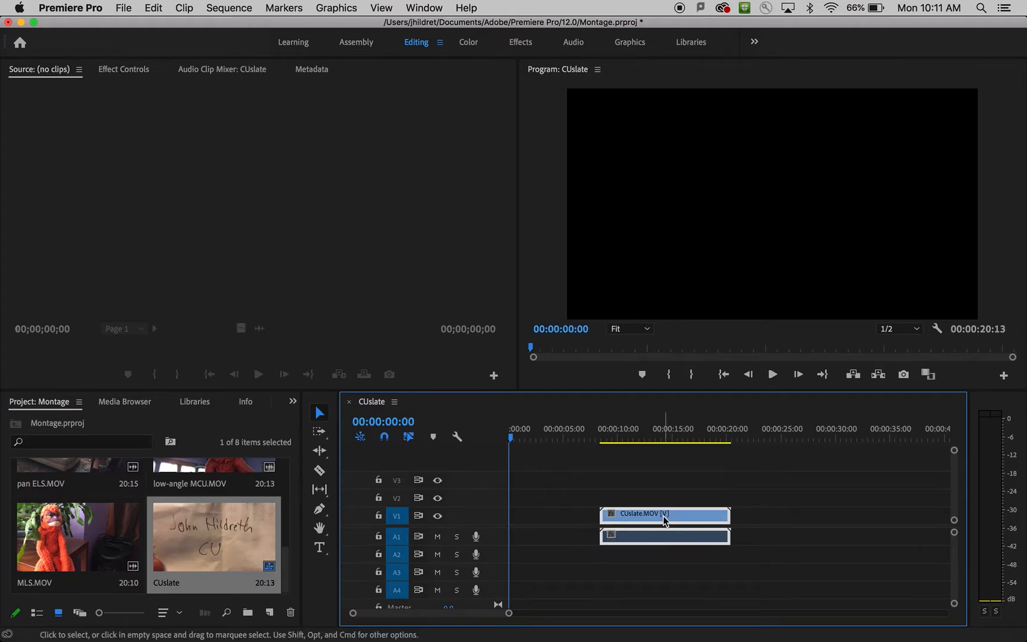
Create a new legacy title named CU with the default video settings.
left_click(126, 6)
mouse_move(143, 25)
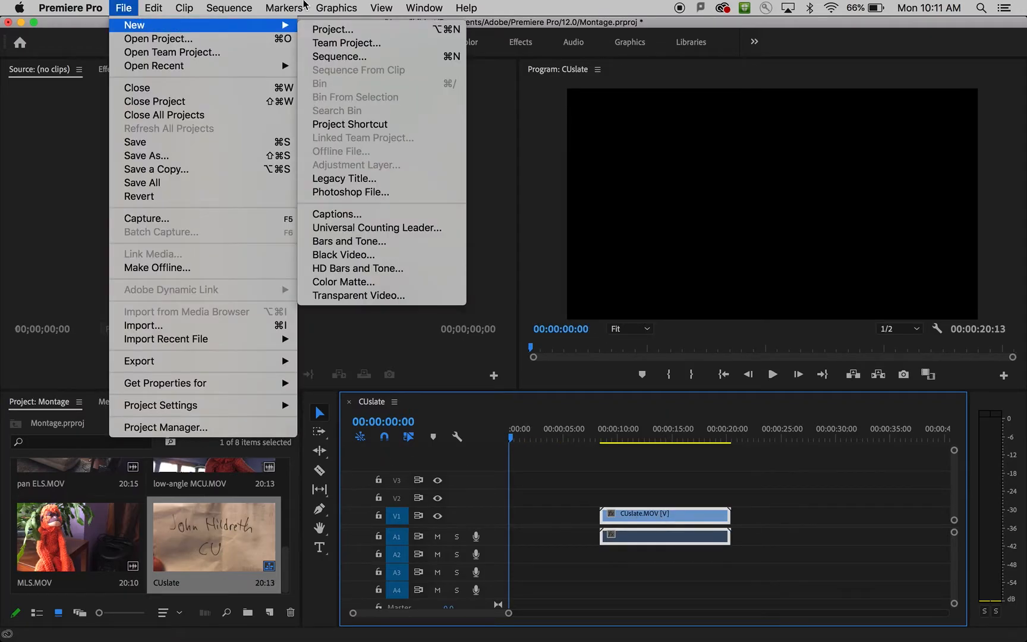
left_click(425, 183)
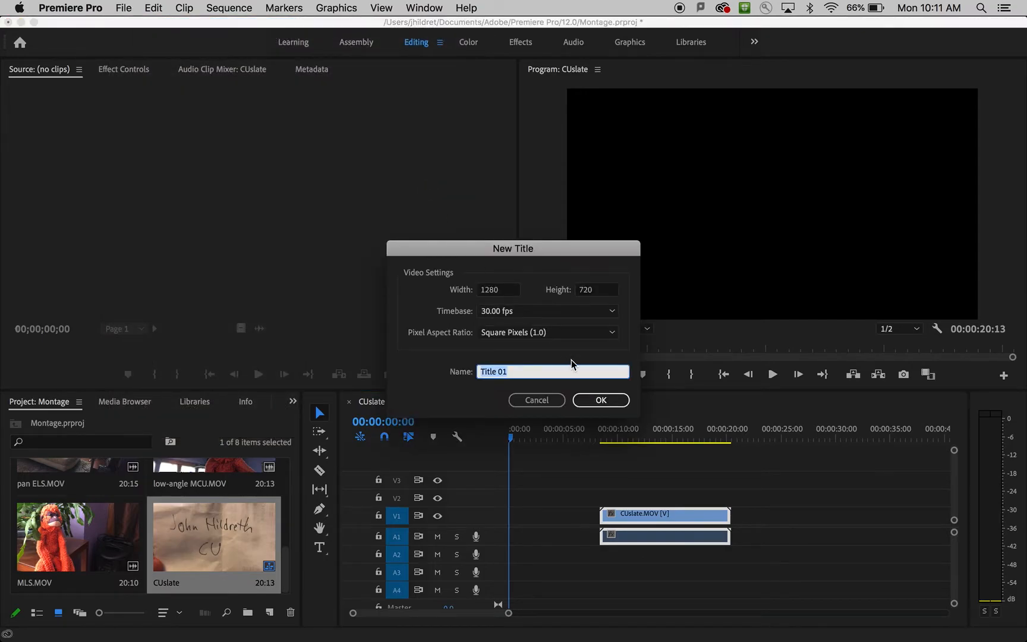
type("CU")
left_click(601, 400)
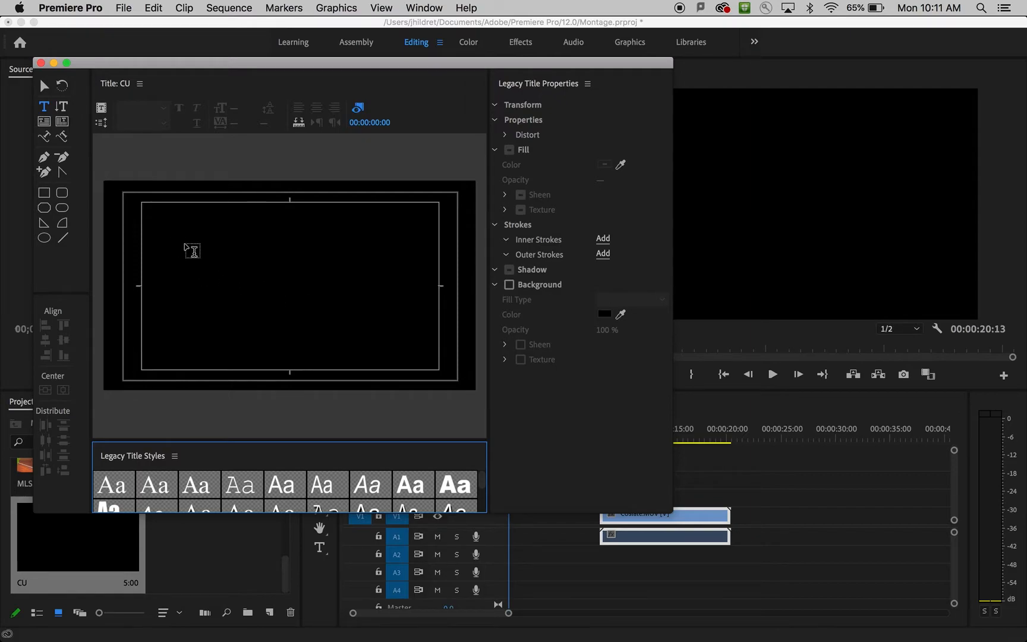
Add the text "CU Orange Monkey" to the title card.
left_click(189, 255)
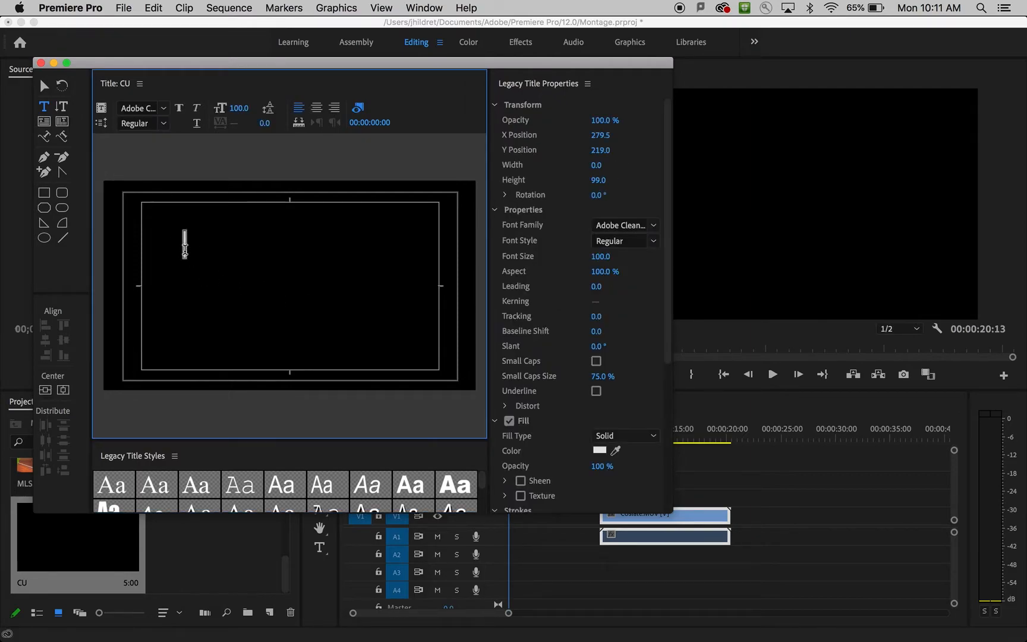
type("CU Orr")
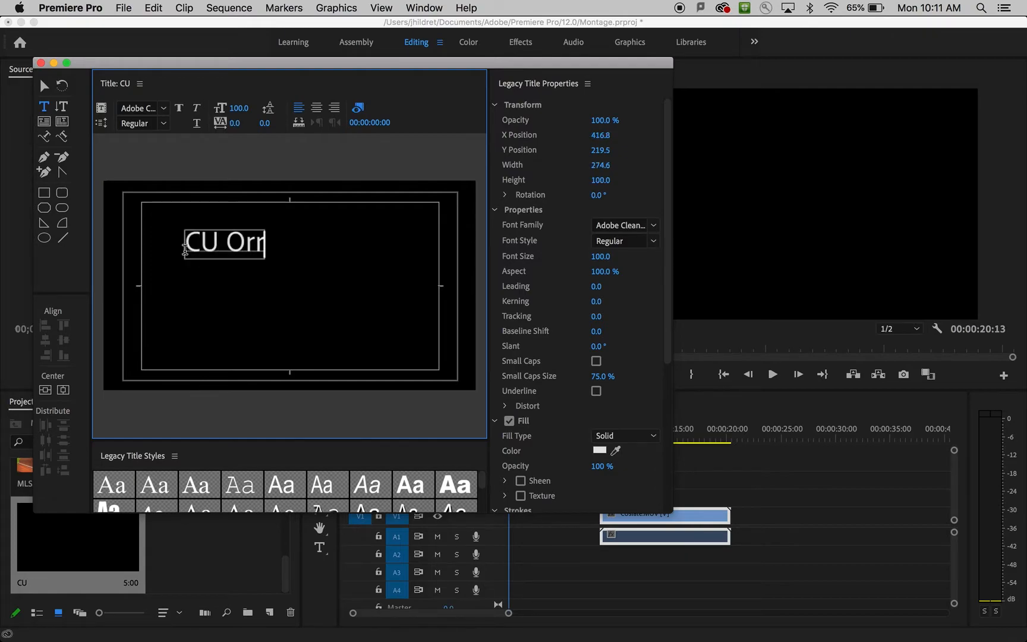
key("BackSpace")
type("anbg")
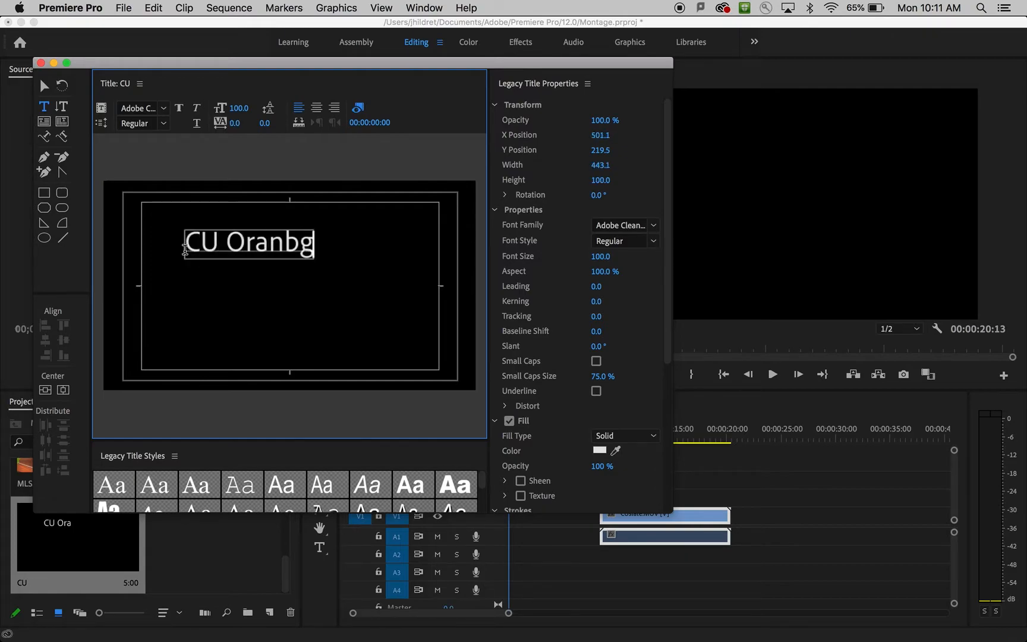
key("BackSpace")
key("BackSpace")
type("ge")
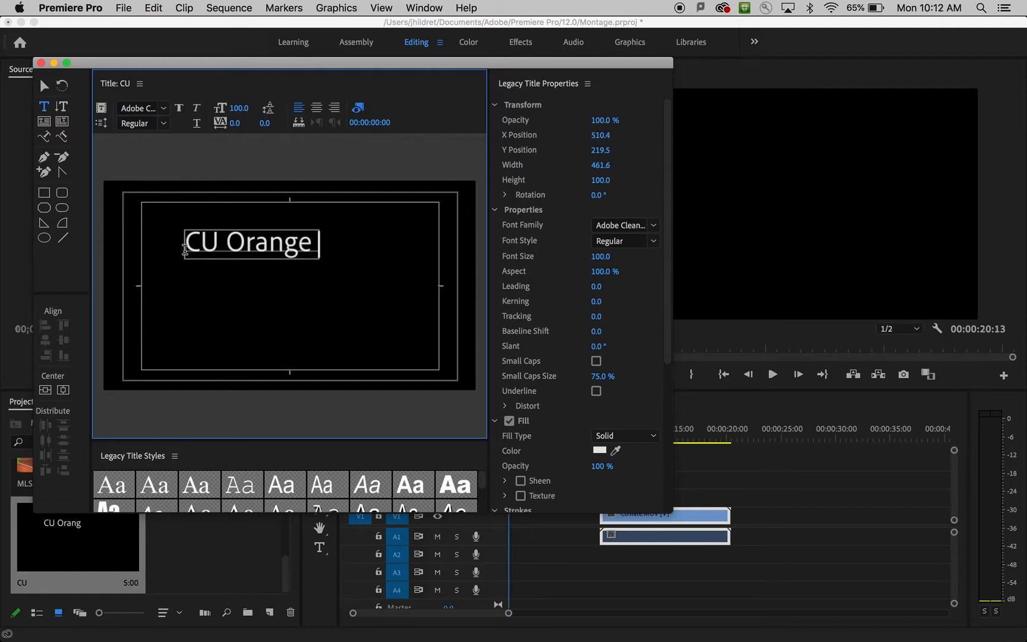
type(" Monkey")
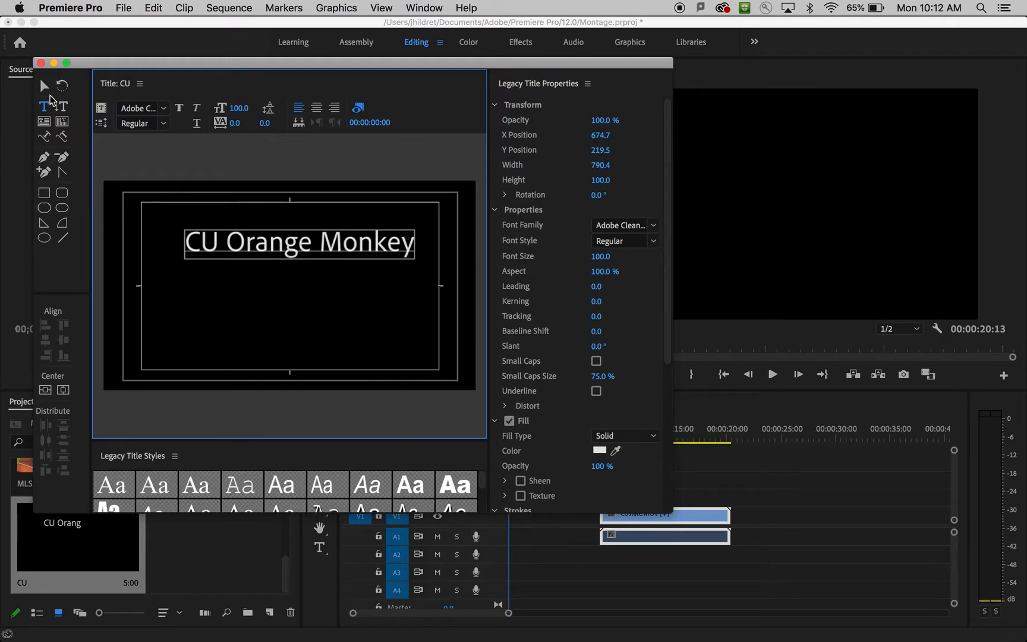
Move the title text to about the middle of the frame, close the title editor and deselect the title in the project.
key("Escape")
left_click_drag(314, 248, 312, 286)
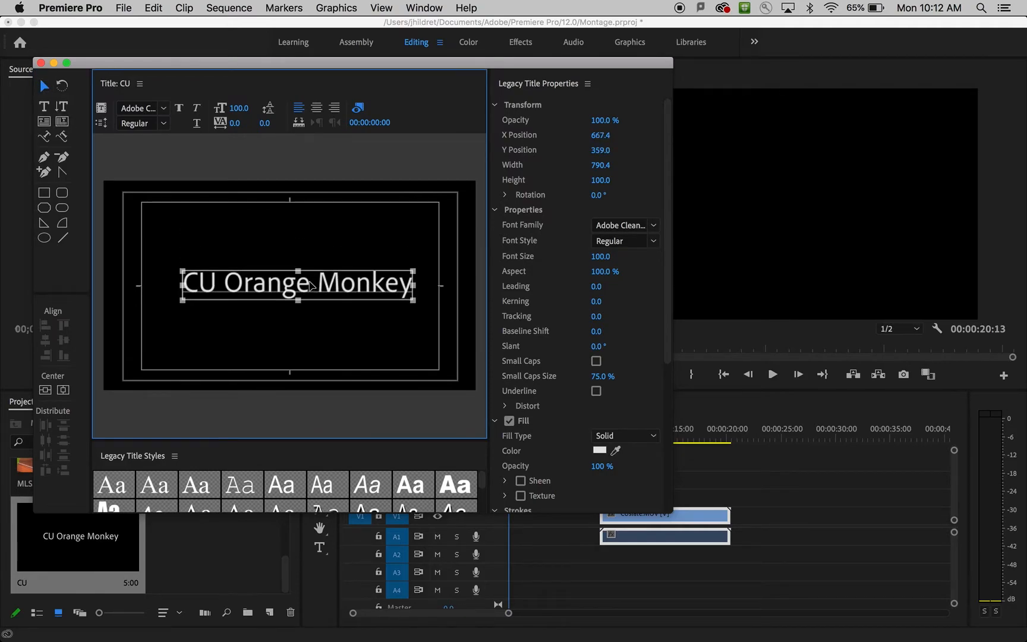
left_click(278, 342)
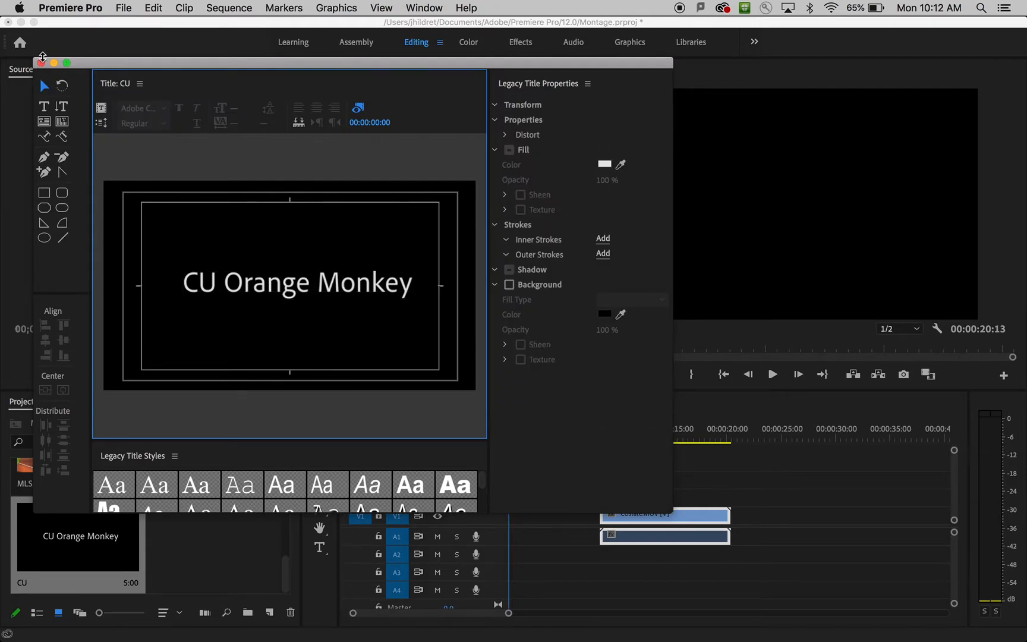
left_click(41, 63)
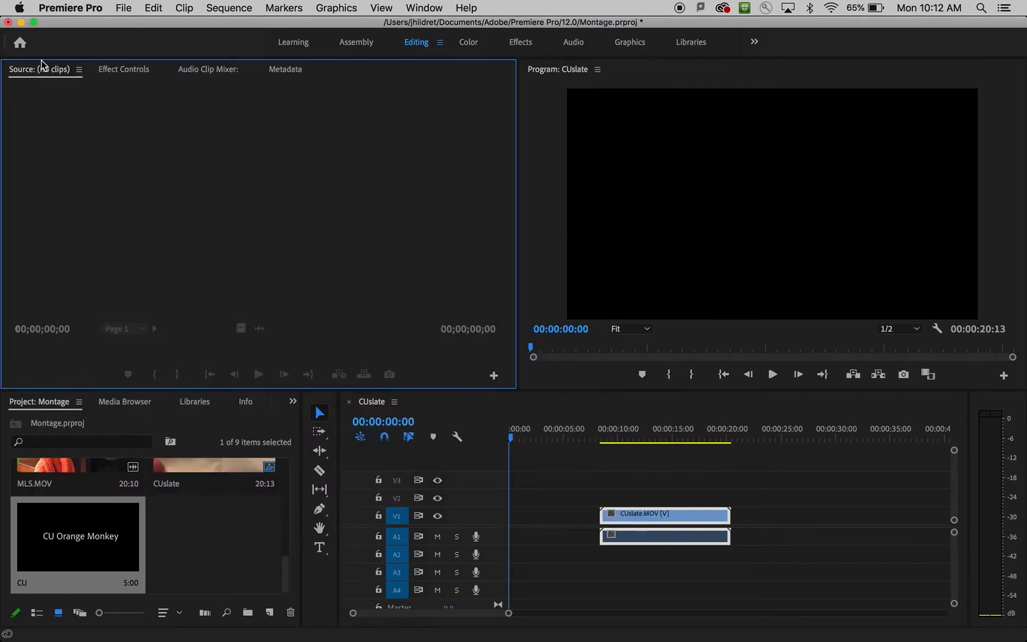
left_click(211, 556)
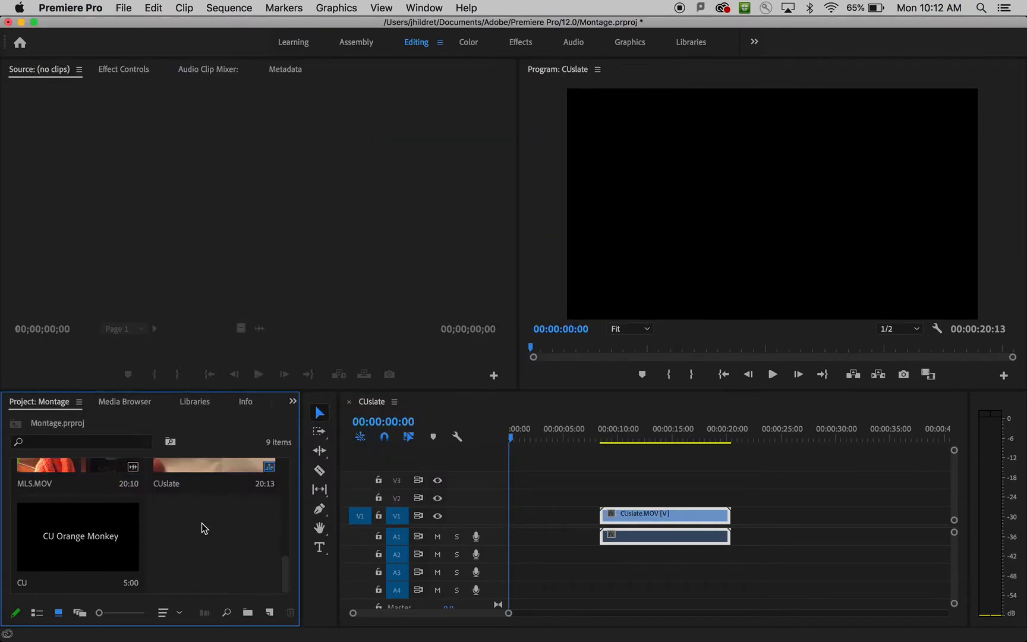
Reopen the CU title card in the title editor to check it, and close the editor.
left_click(101, 525)
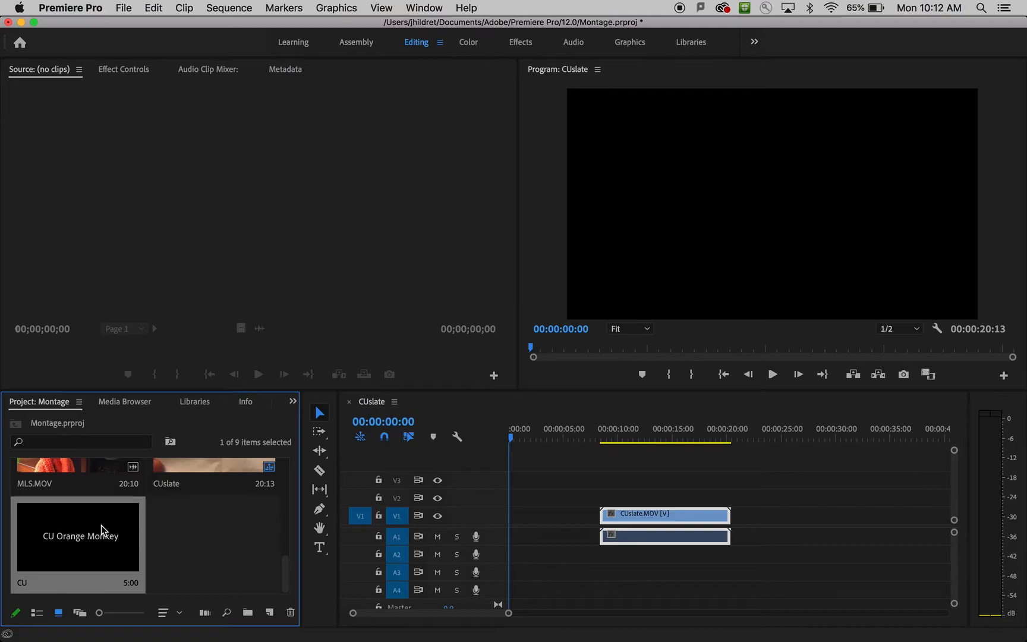
double_click(101, 525)
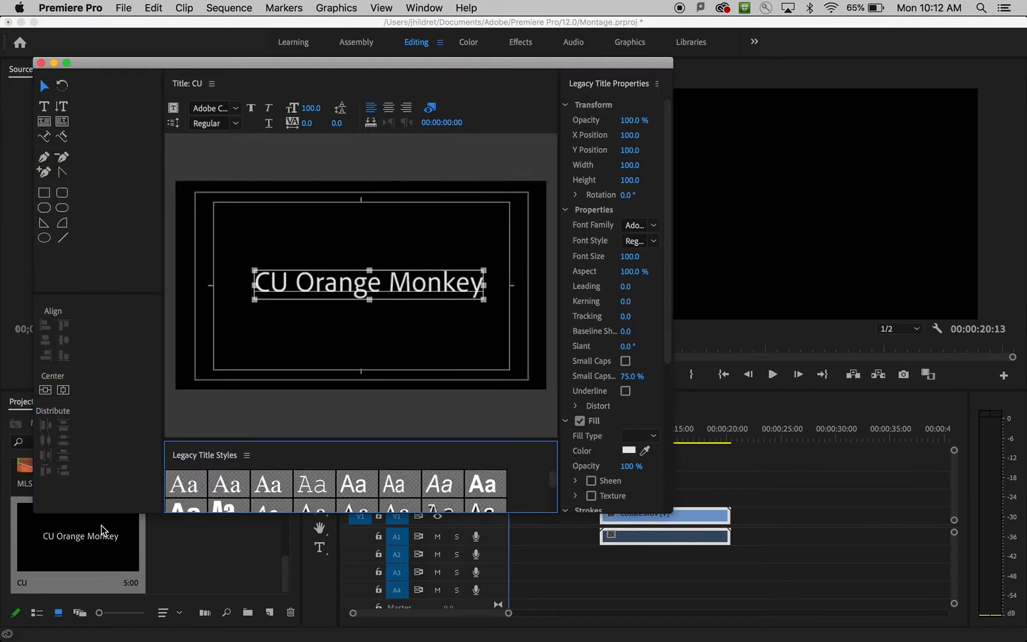
left_click(40, 62)
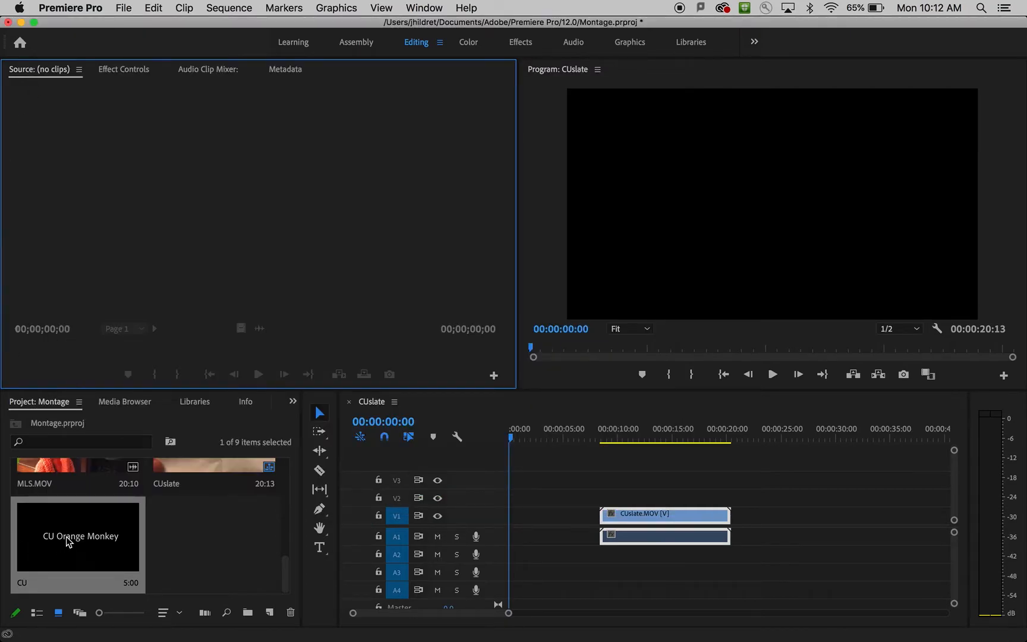
Place the CU title on V1 directly before CUslate.MOV and shift both clips so the title starts at 00:00:03:00.
left_click_drag(51, 535, 549, 522)
mouse_move(545, 441)
left_mouse_down()
mouse_move(501, 450)
mouse_move(551, 436)
mouse_move(543, 435)
left_mouse_up()
key("Right")
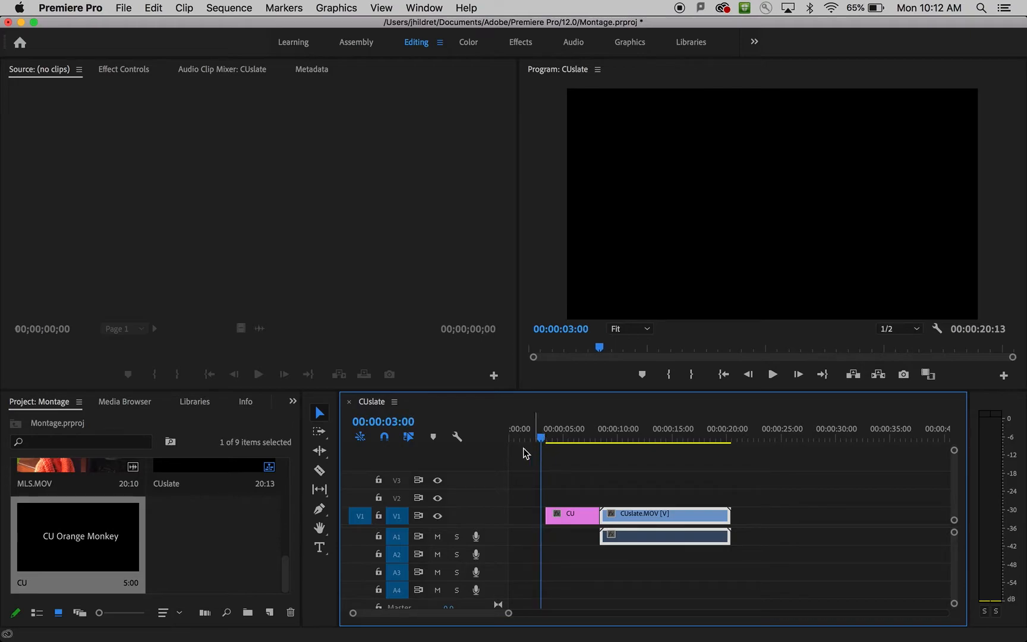
left_click_drag(756, 476, 588, 580)
left_click_drag(569, 518, 565, 521)
left_click(565, 546)
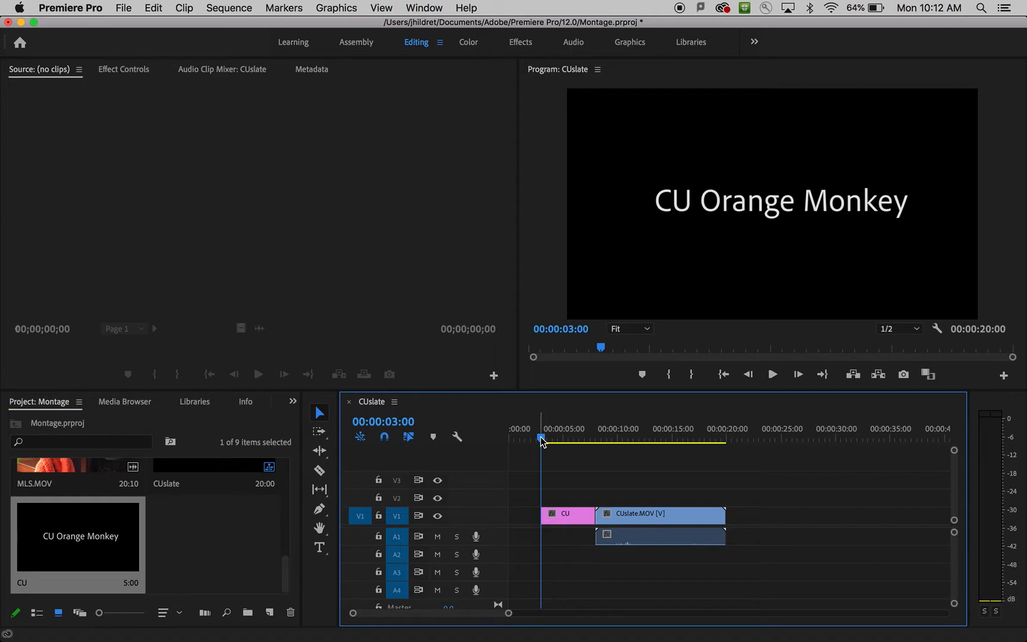
Play the sequence to 00:00:12:20, trim the start of CUslate.MOV to that point and move the clip back against the CU title.
key("Home")
key("space")
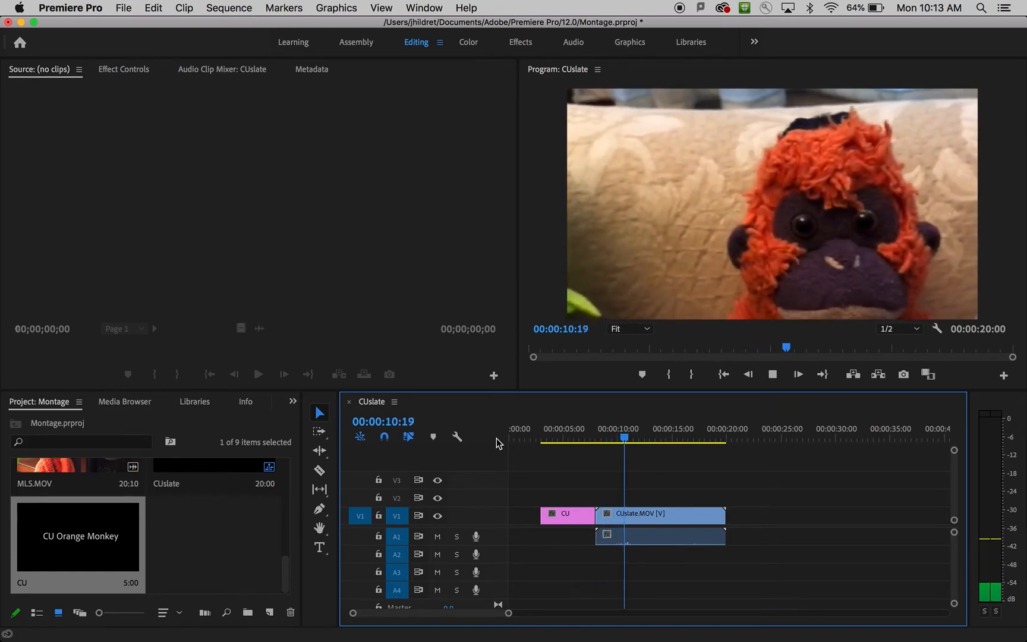
key("space")
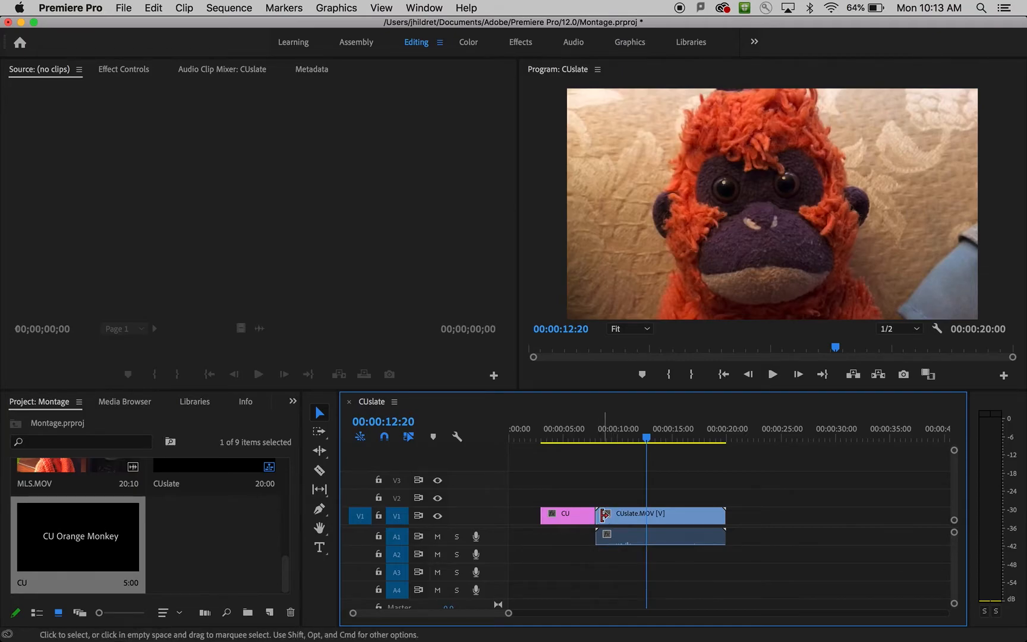
left_click_drag(599, 516, 639, 516)
left_click_drag(642, 442, 578, 456)
key("space")
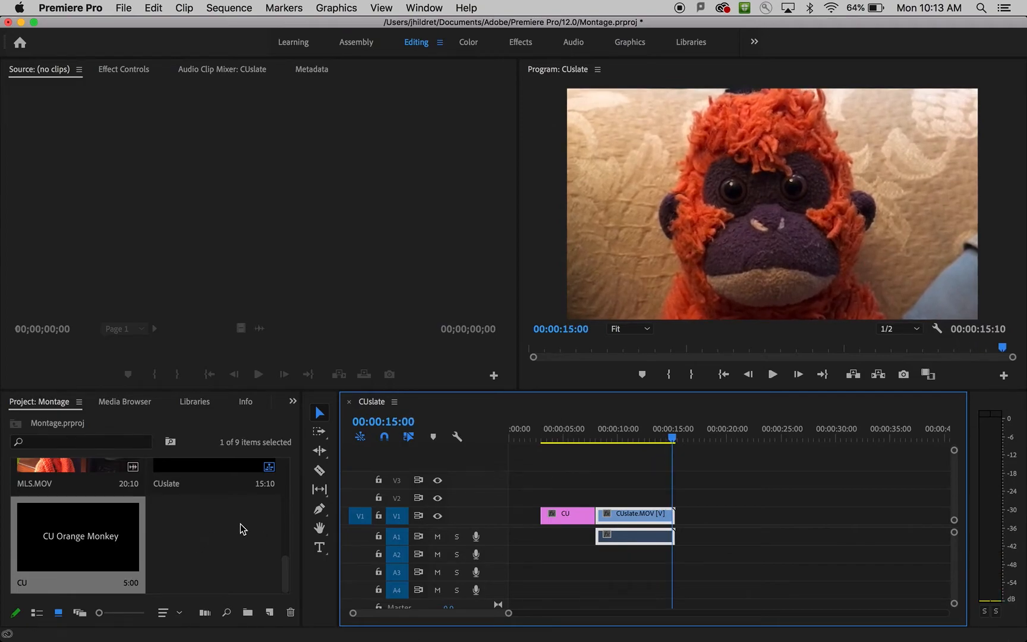
Add MLS.MOV to the timeline at about 27 seconds, leaving a gap after CUslate.MOV.
left_click(91, 468)
left_click_drag(91, 467, 837, 521)
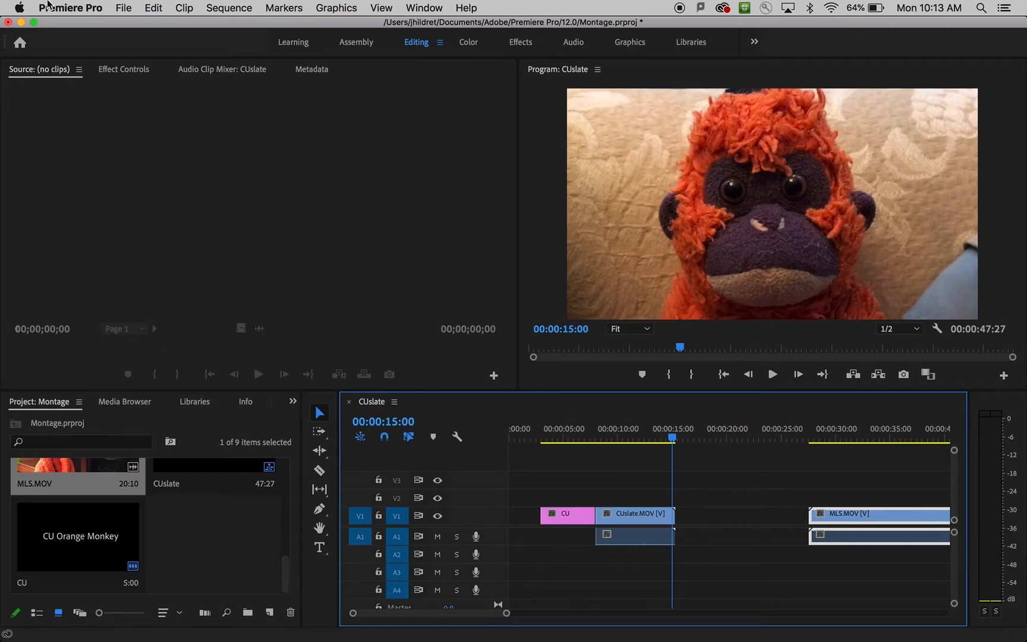
left_click(125, 7)
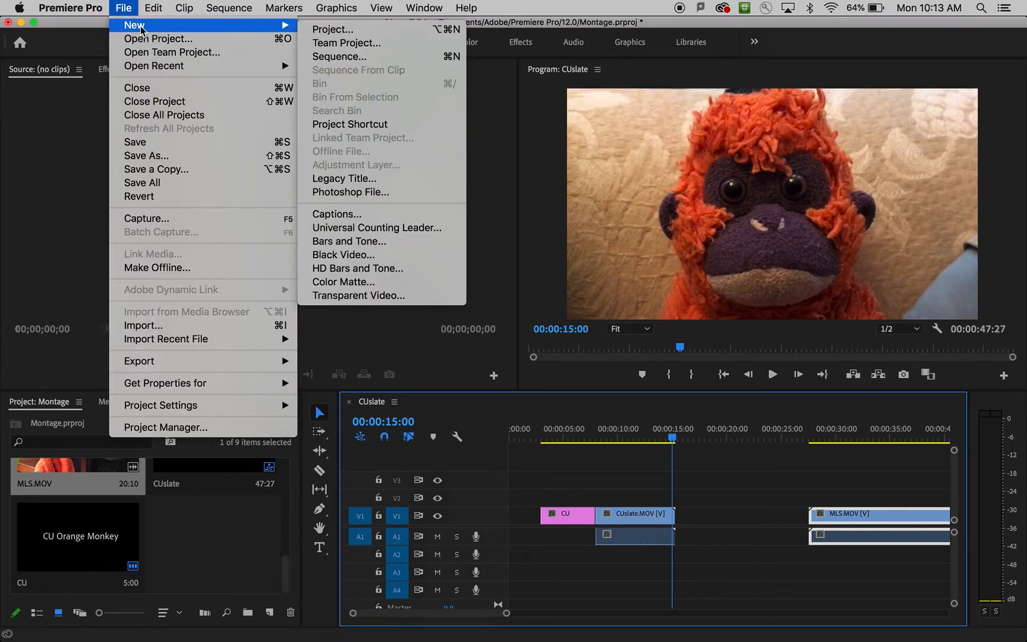
mouse_move(184, 7)
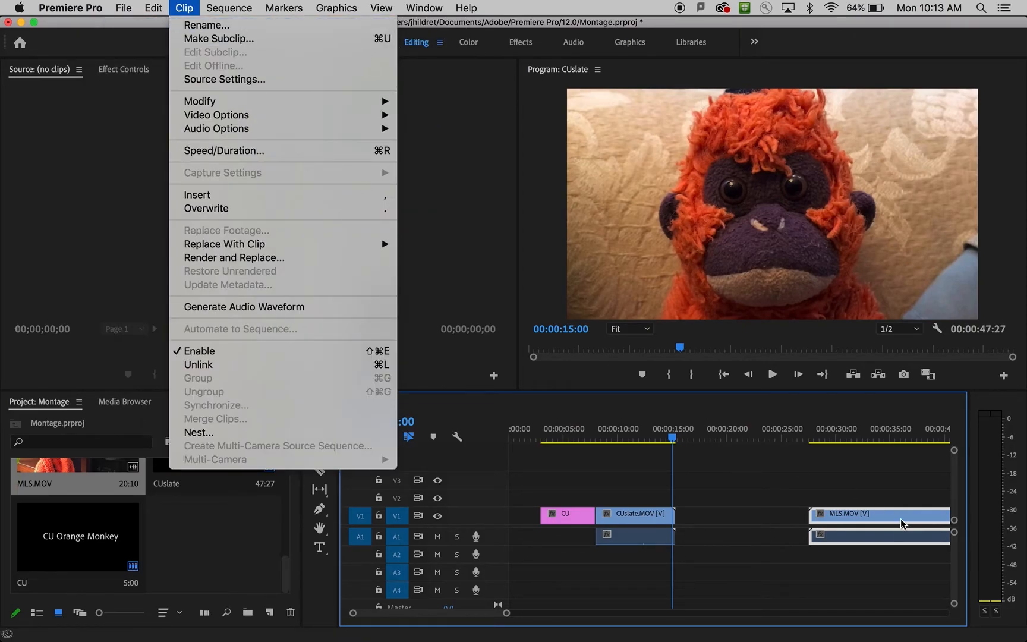
left_click(743, 438)
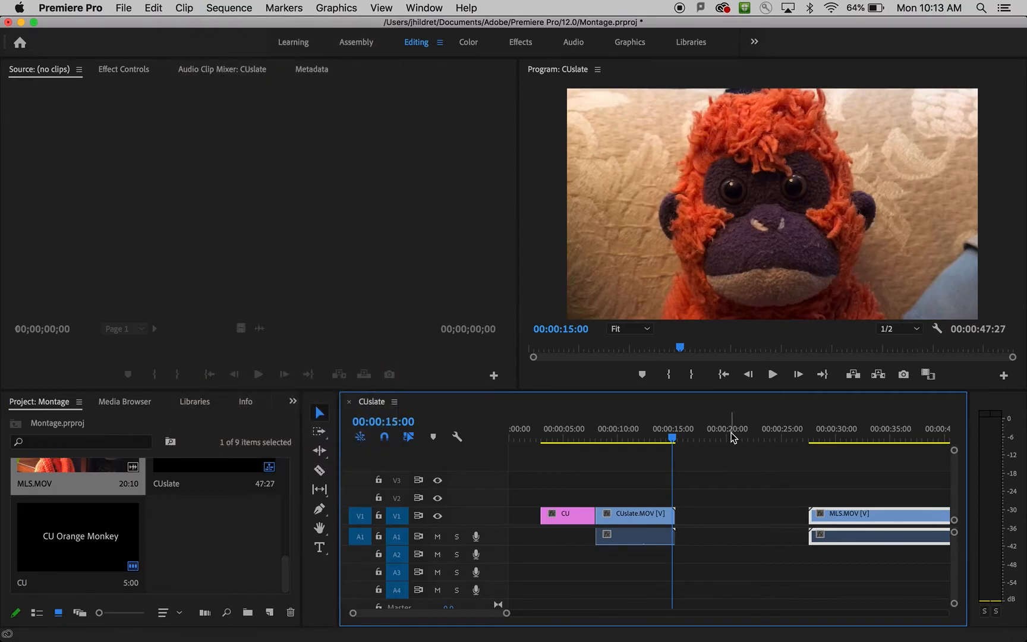
Move the playhead into the gap between the clips and create a legacy title named MLS with the default video settings.
left_click(730, 438)
left_click(122, 6)
mouse_move(139, 27)
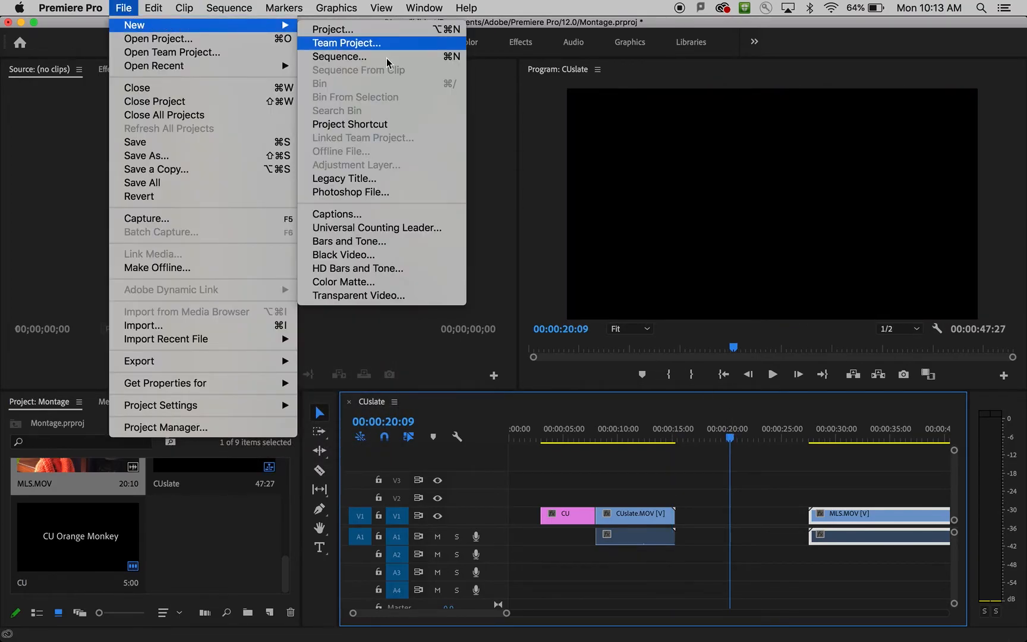
left_click(408, 177)
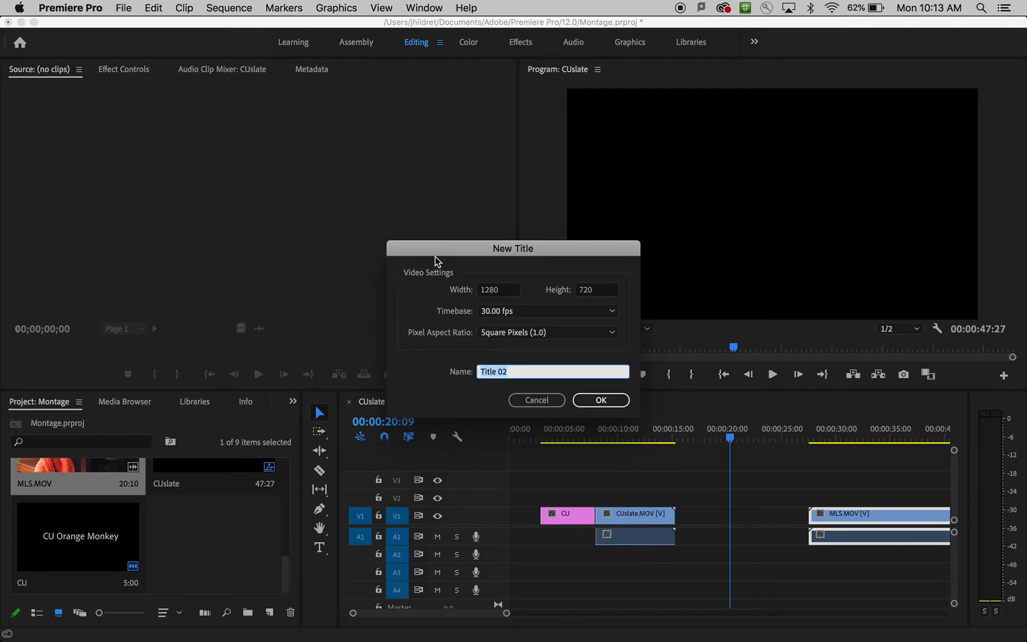
type("MLS")
key("Return")
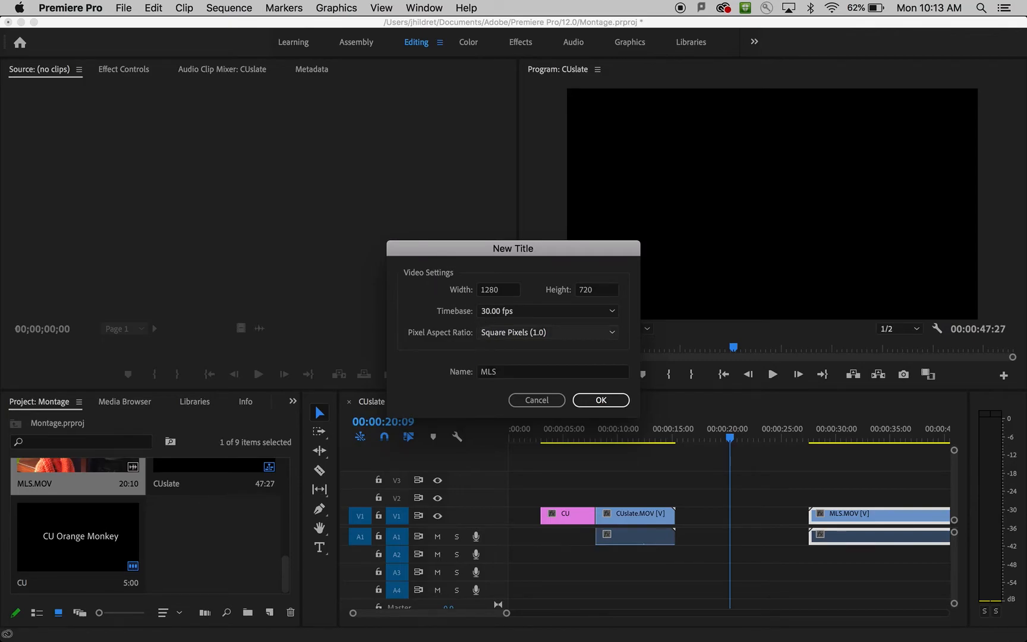
Add the text "MLS Orange Monkey" to the title card, correcting any typing mistakes.
left_click(44, 106)
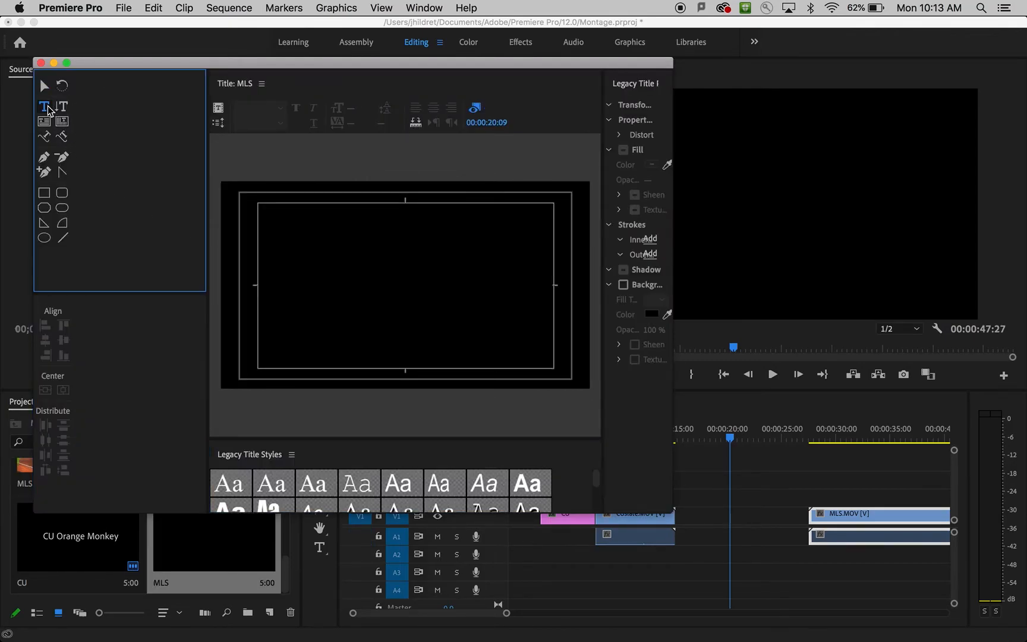
left_click(301, 252)
type("MLS Orange MOn")
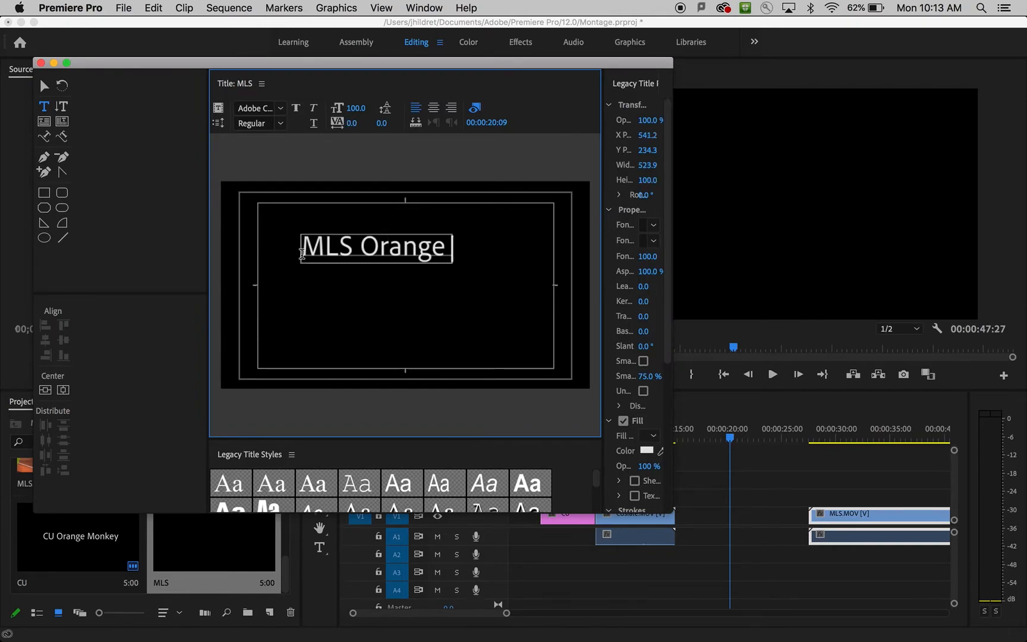
key("BackSpace")
key("BackSpace")
type("onkeyu")
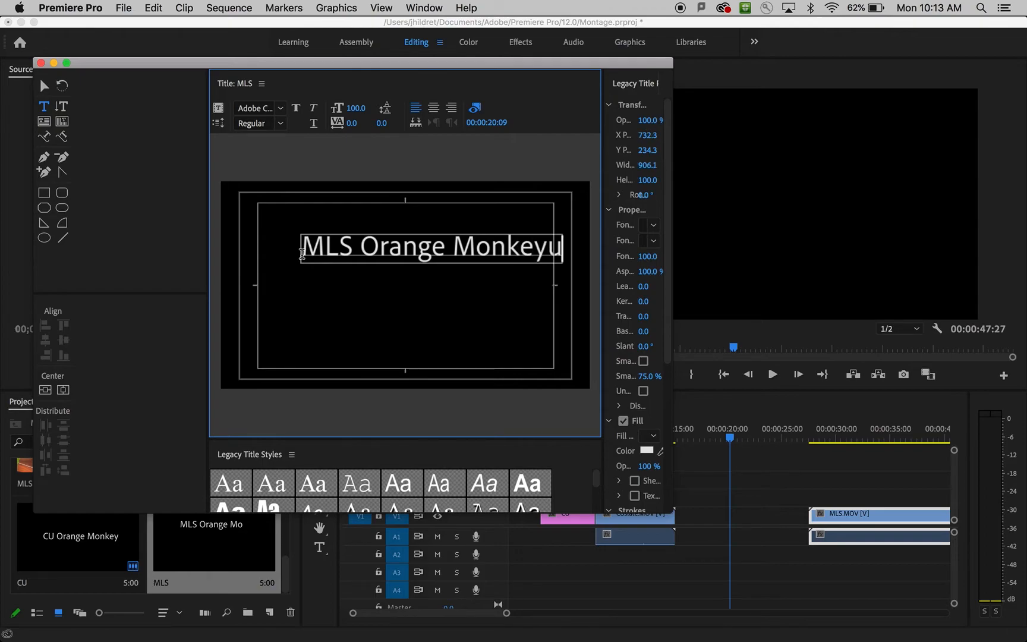
left_click(155, 135)
left_click_drag(512, 254, 487, 268)
double_click(510, 260)
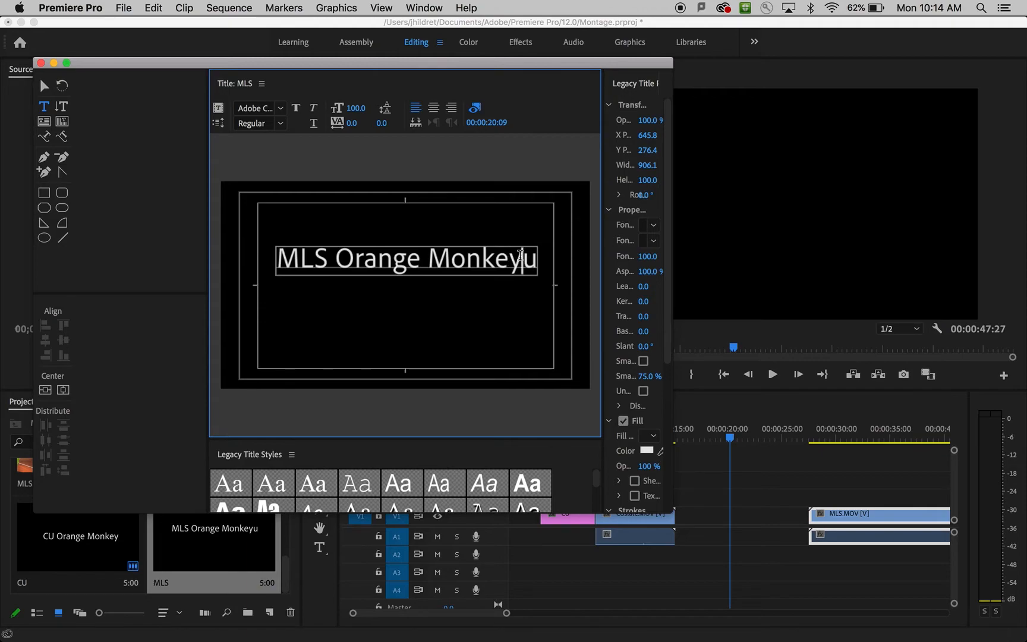
key("BackSpace")
Move the MLS title text to about the middle of the frame and close the title editor.
left_click(45, 85)
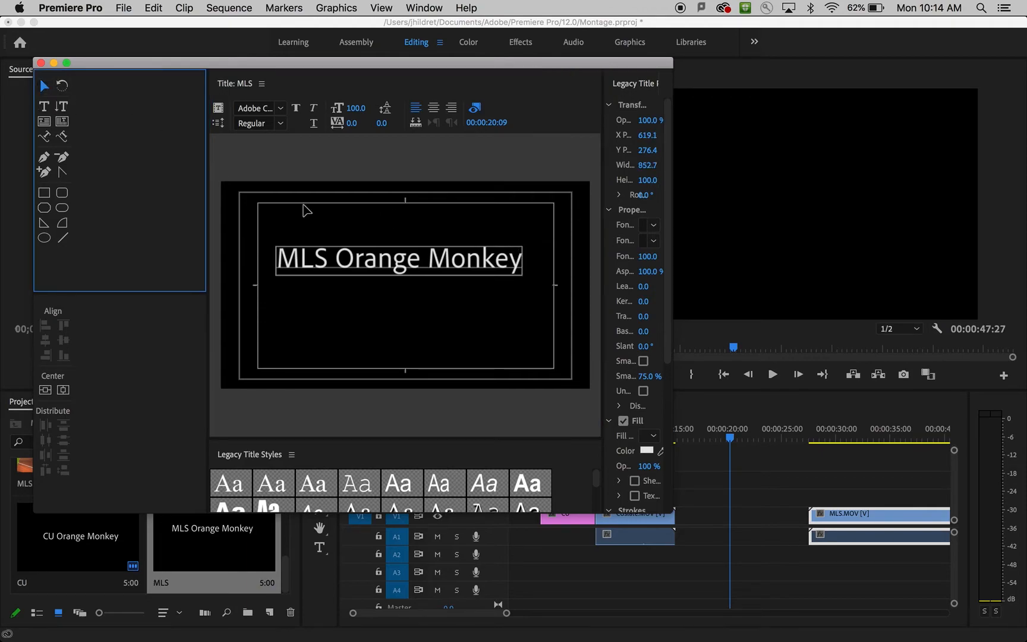
left_click_drag(449, 262, 460, 281)
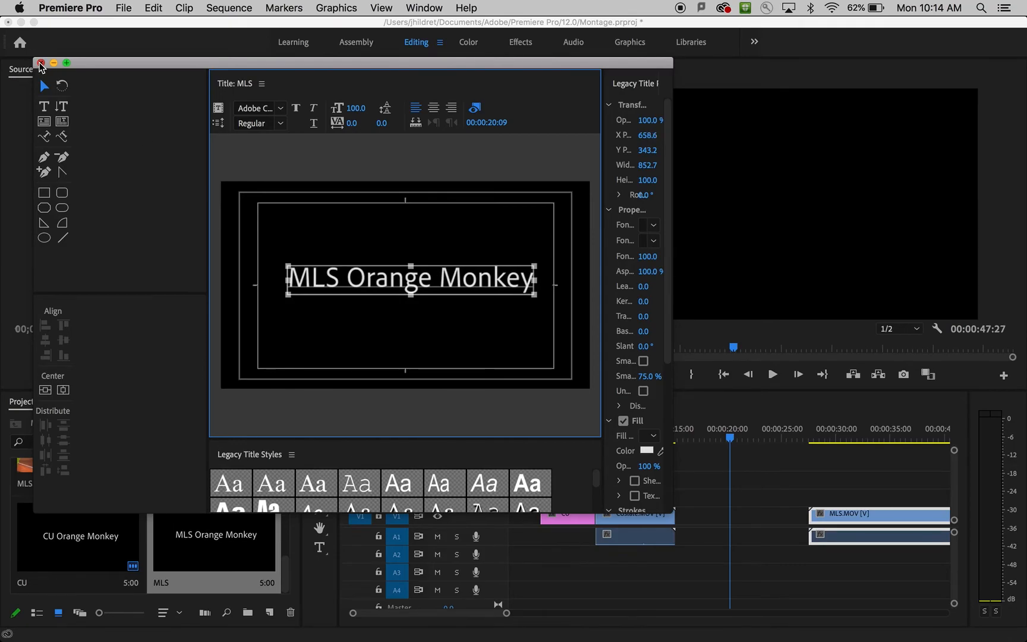
left_click(40, 63)
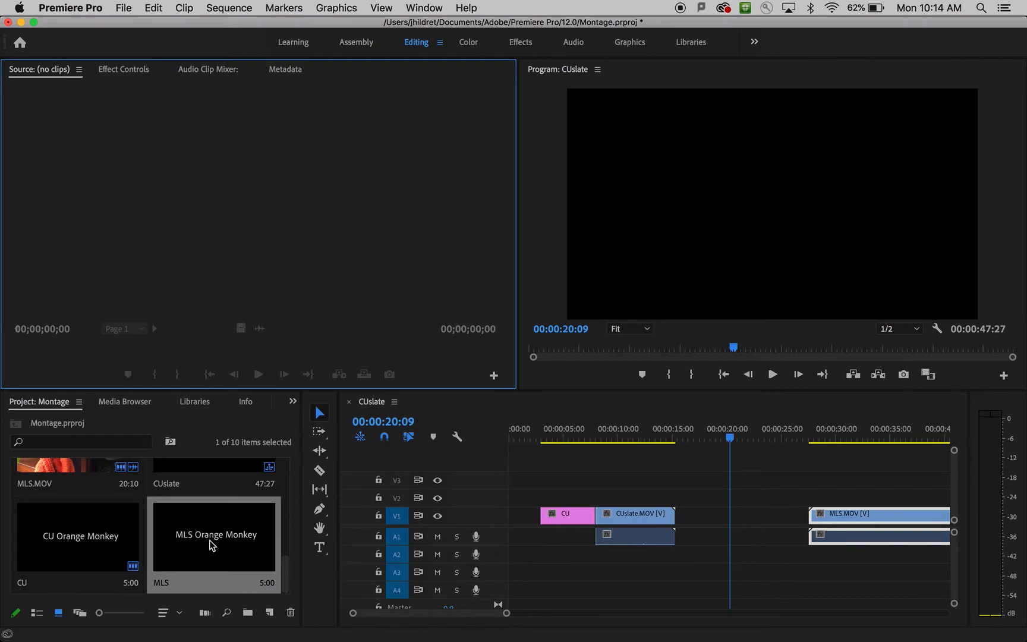
Place the MLS title on V1 directly after CUslate.MOV and move MLS.MOV back against the end of that title.
left_click_drag(198, 545, 682, 525)
scroll(782, 483, "right", 2)
left_click_drag(750, 437, 955, 455)
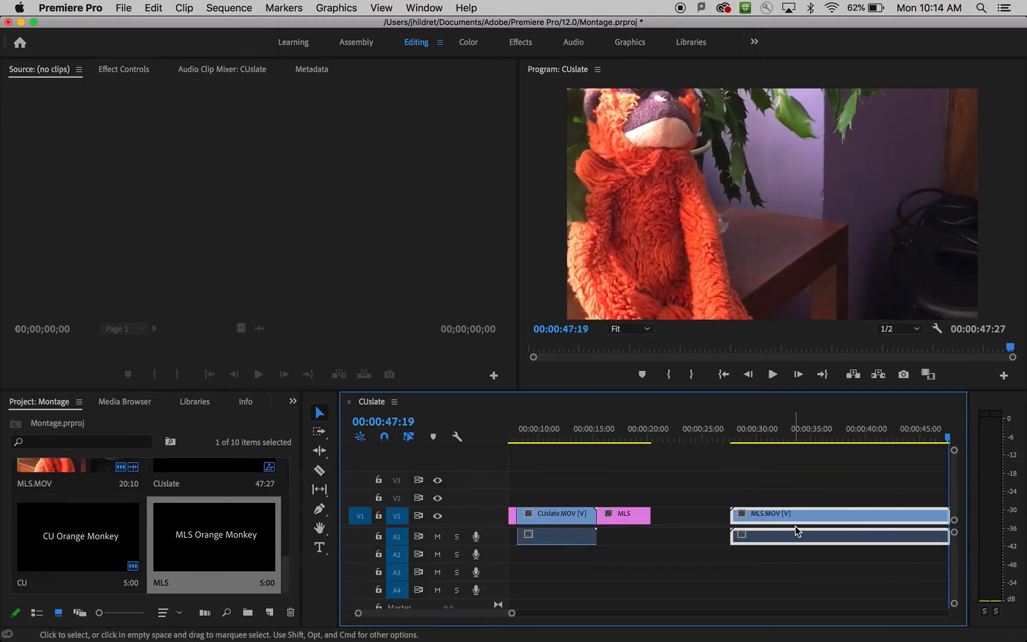
left_click_drag(803, 515, 729, 518)
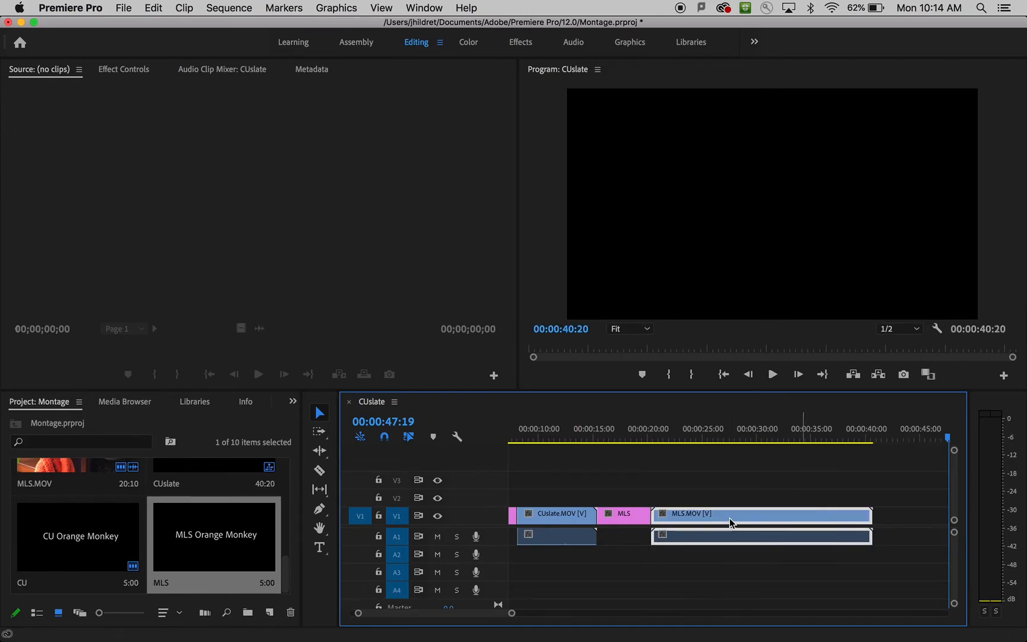
Trim the end of MLS.MOV to 00:00:29:21 and deselect the clip.
left_click(729, 430)
left_click(754, 436)
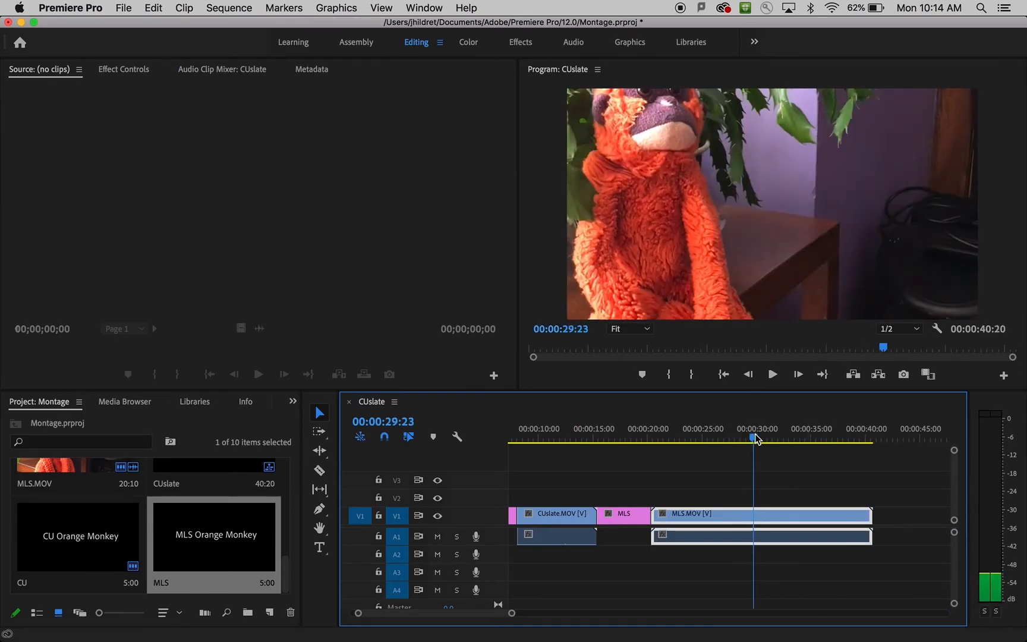
left_click_drag(756, 434, 754, 435)
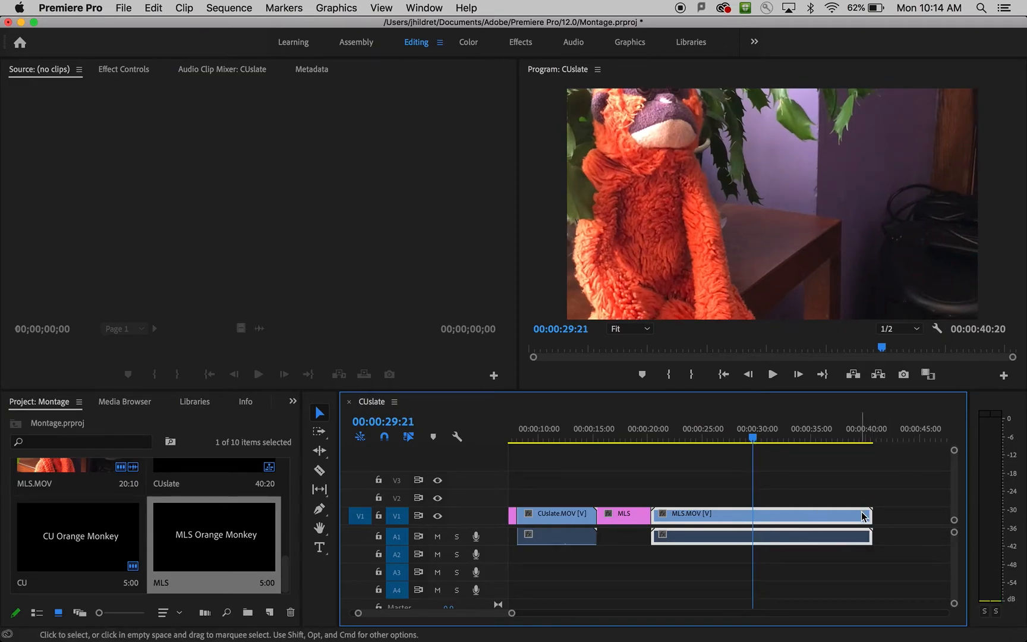
left_click_drag(870, 515, 752, 516)
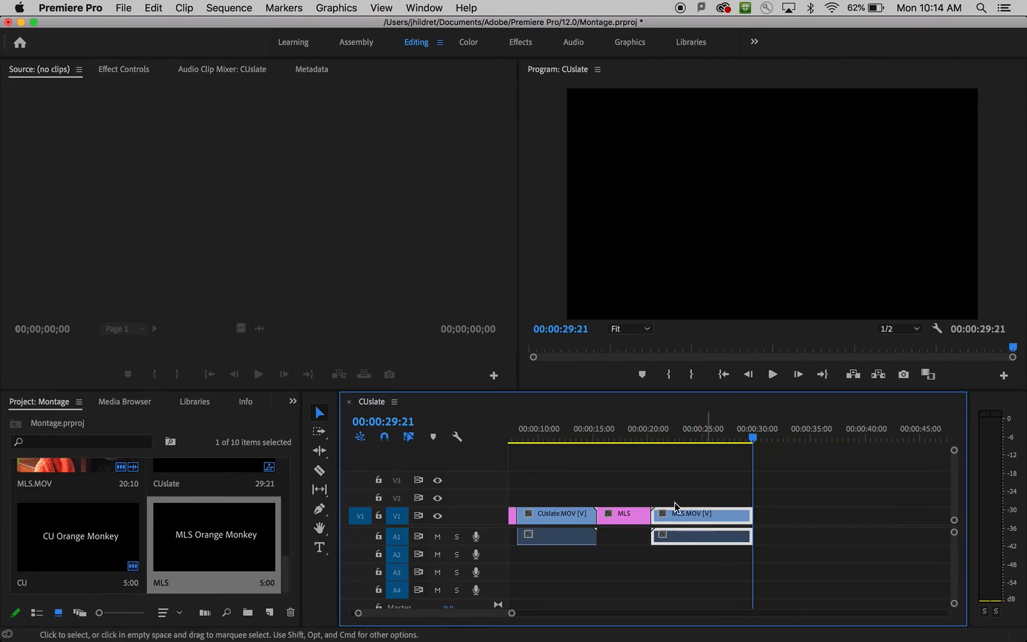
left_click(594, 478)
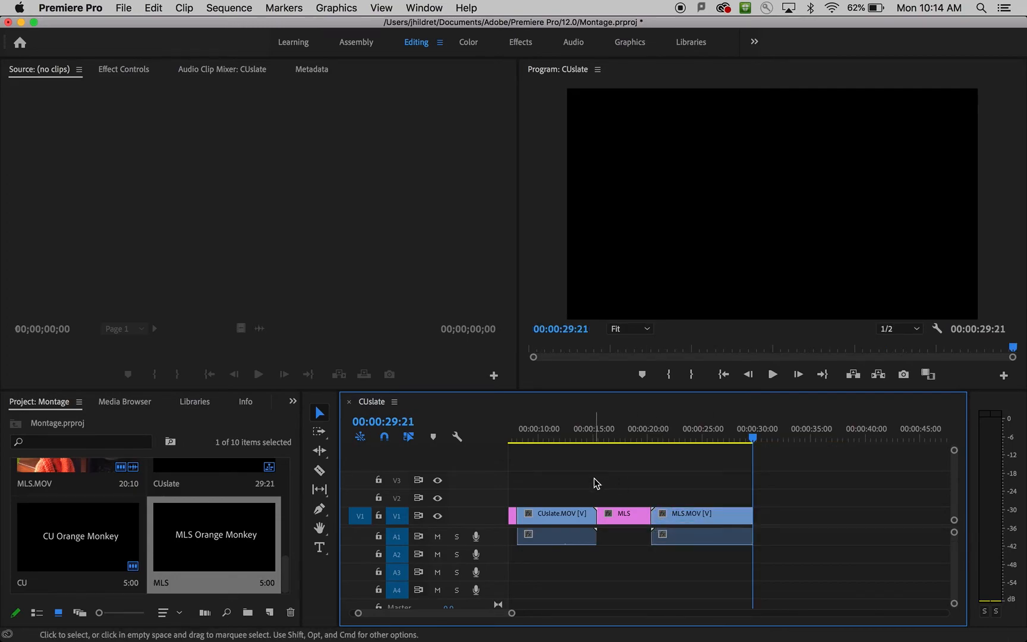
Apply a Cross Dissolve video transition to the end of CUslate.MOV where it meets the MLS title on V1.
scroll(593, 479, "left", 3)
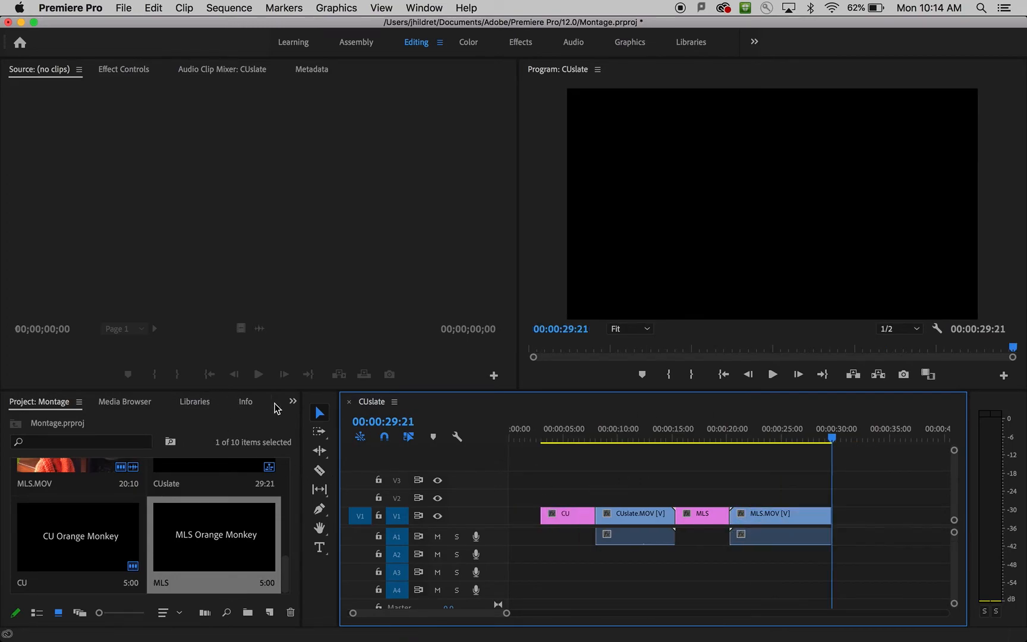
left_click(293, 401)
left_click(293, 402)
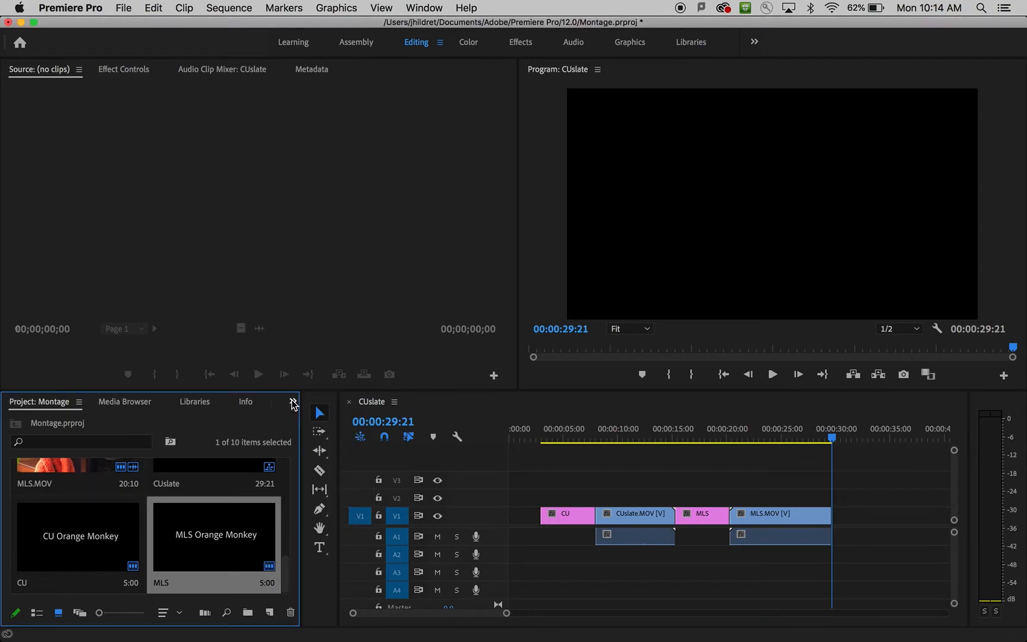
left_click(293, 403)
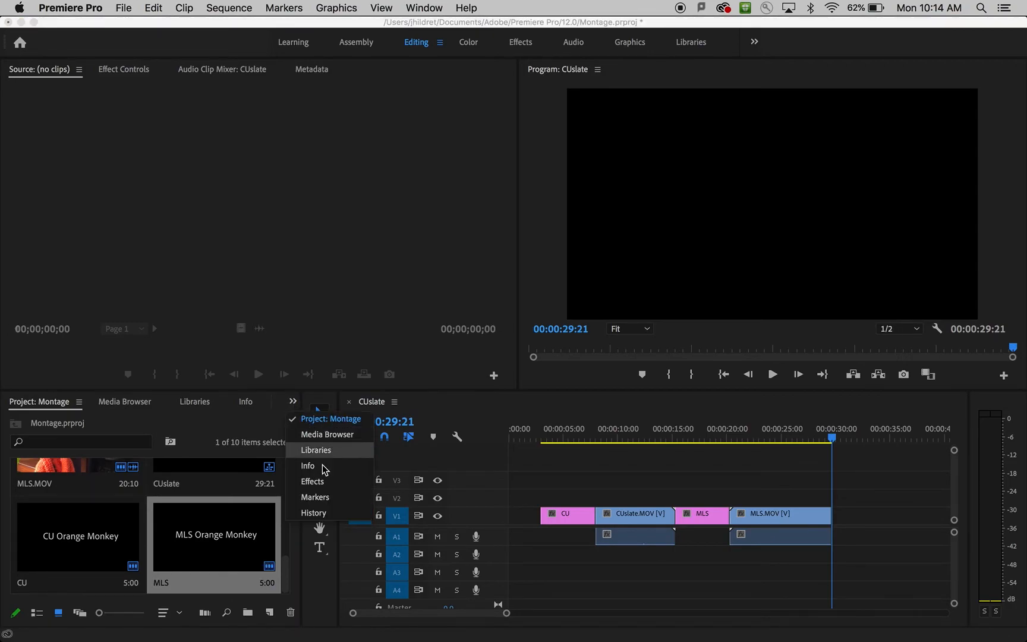
left_click(342, 483)
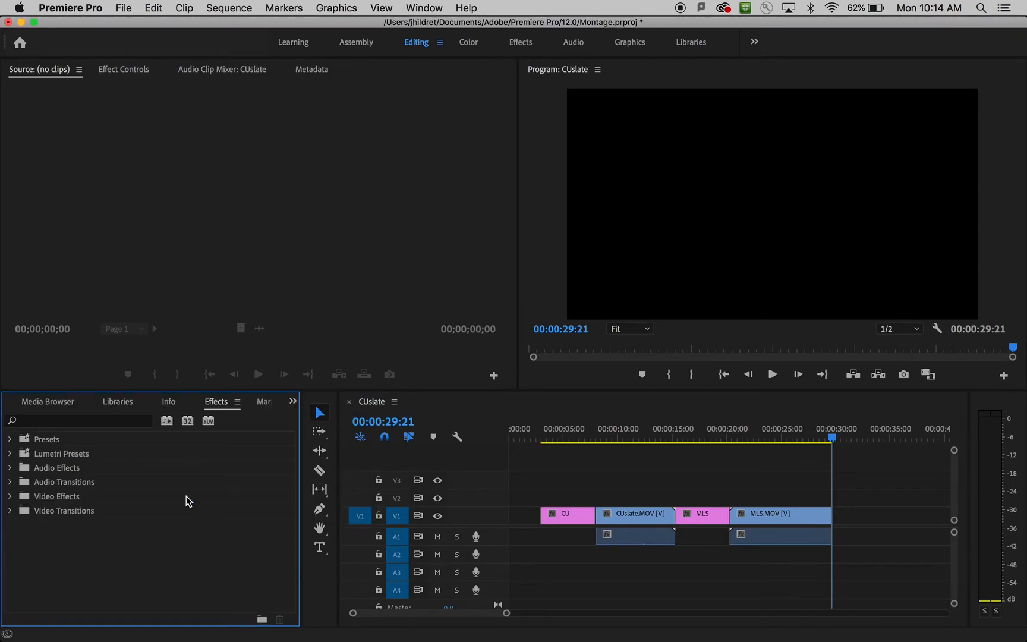
left_click(11, 510)
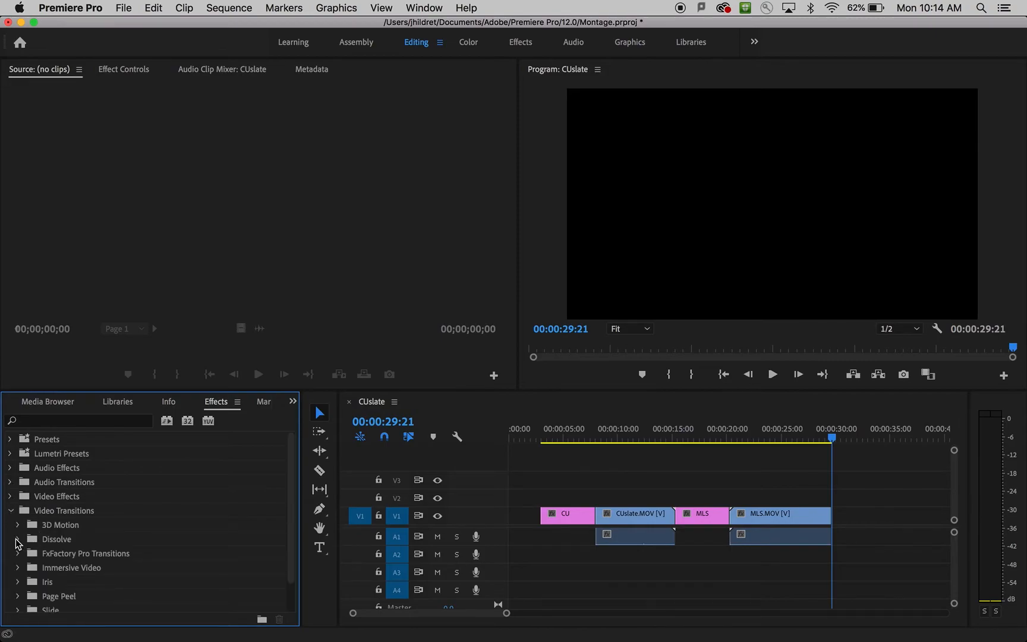
left_click(17, 539)
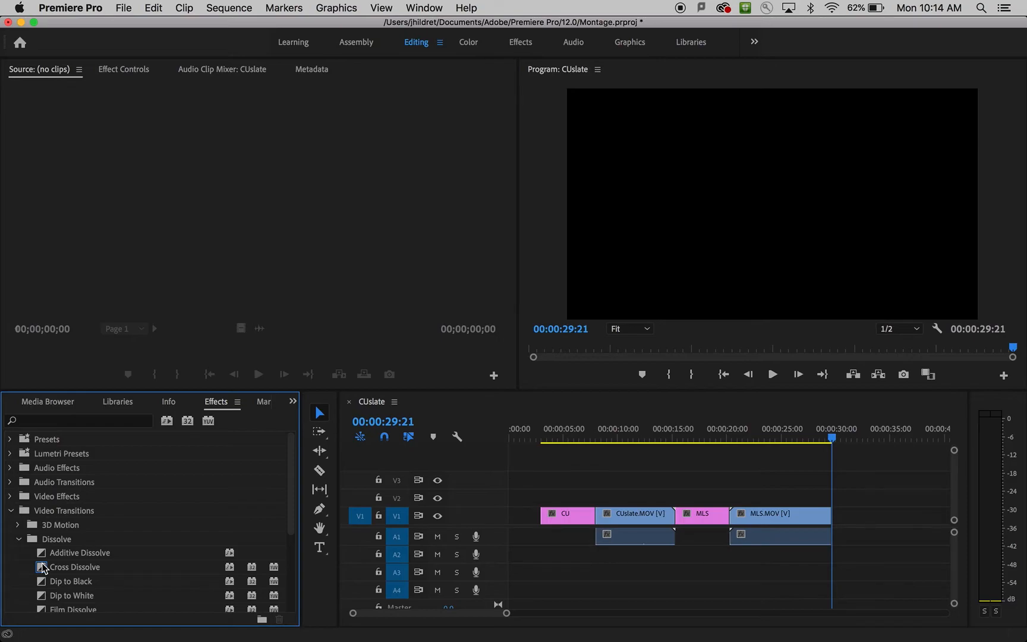
left_click_drag(43, 568, 565, 541)
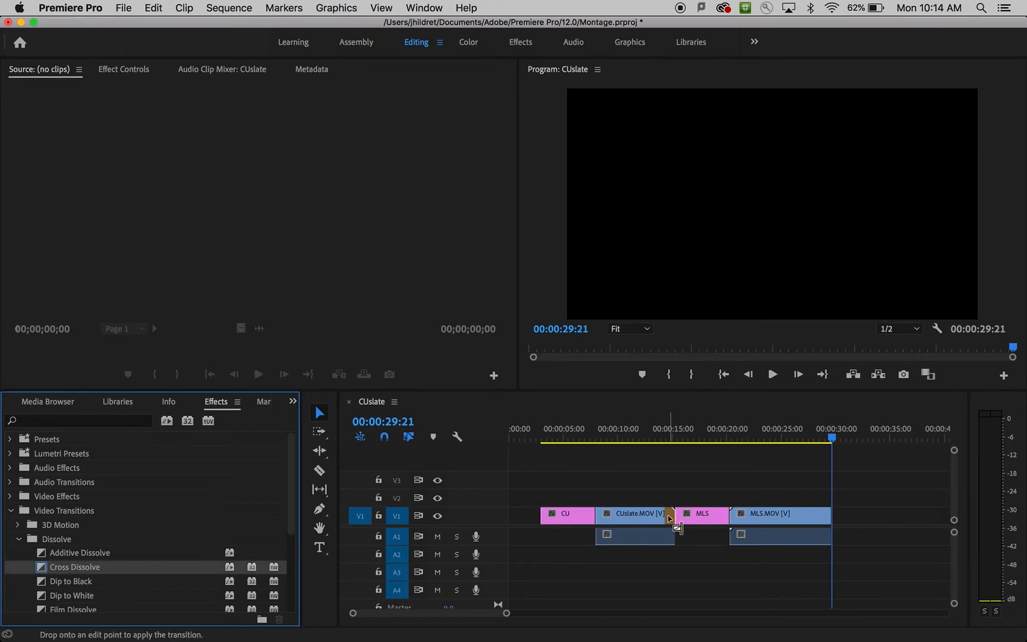
left_click_drag(667, 520, 678, 519)
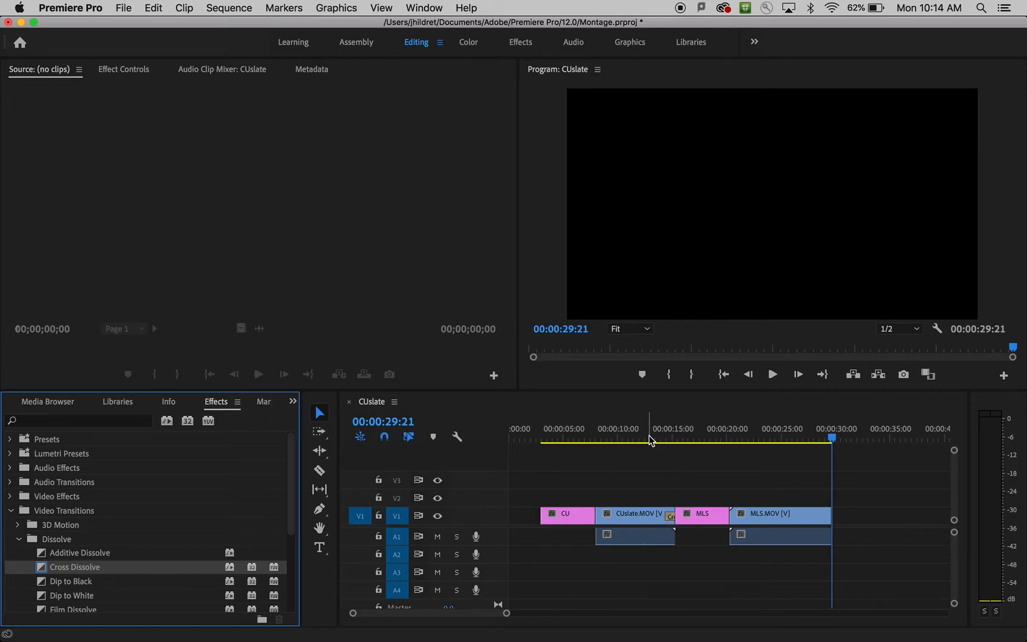
Play back the cross dissolve between CUslate.MOV and the MLS title, starting shortly before the transition.
left_click(650, 438)
key("space")
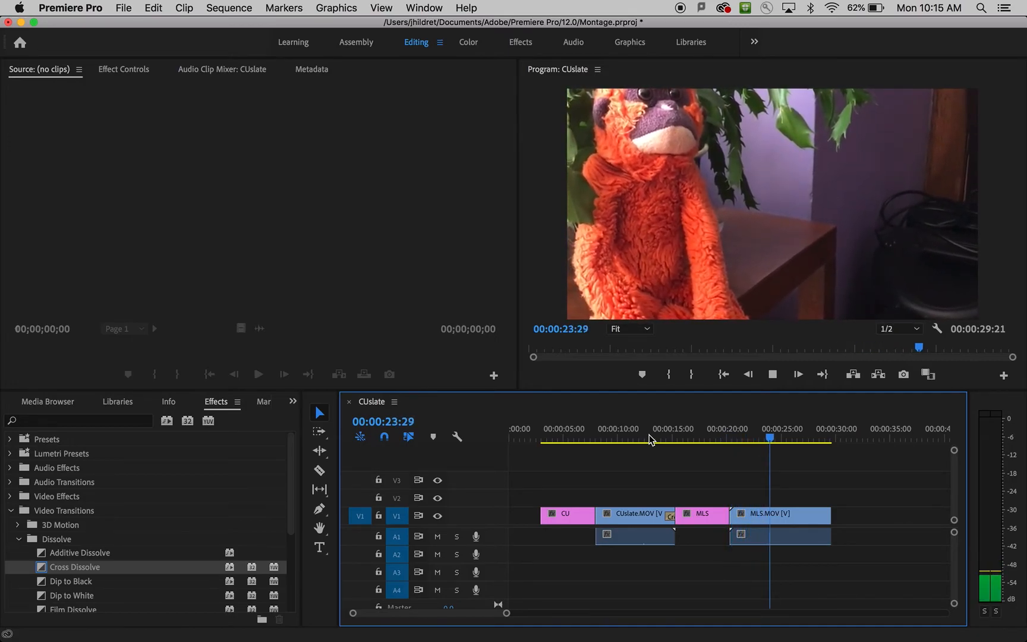
key("space")
left_click_drag(597, 438, 661, 436)
key("space")
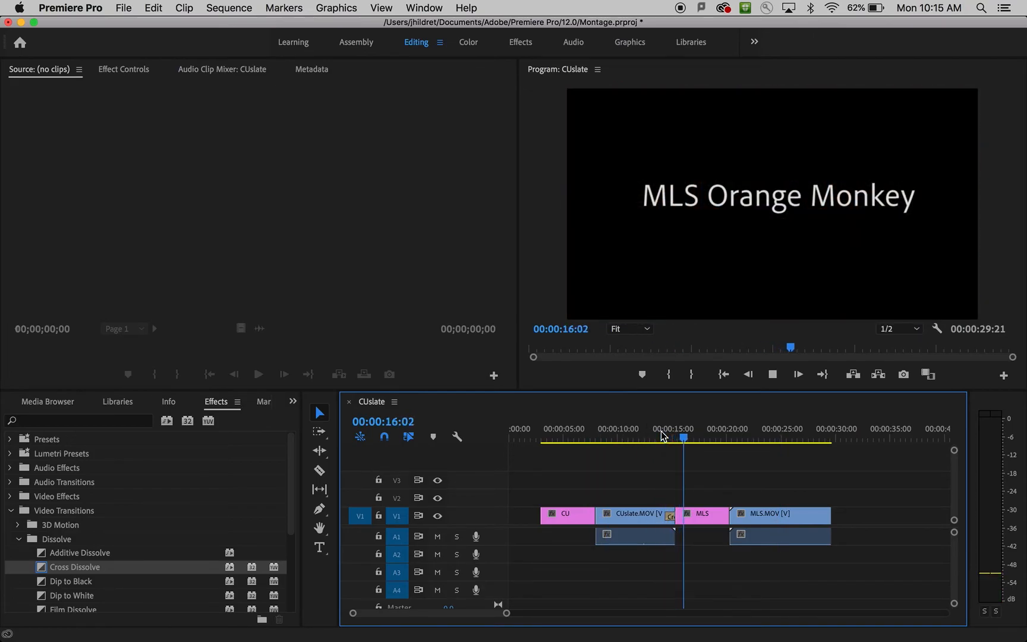
key("space")
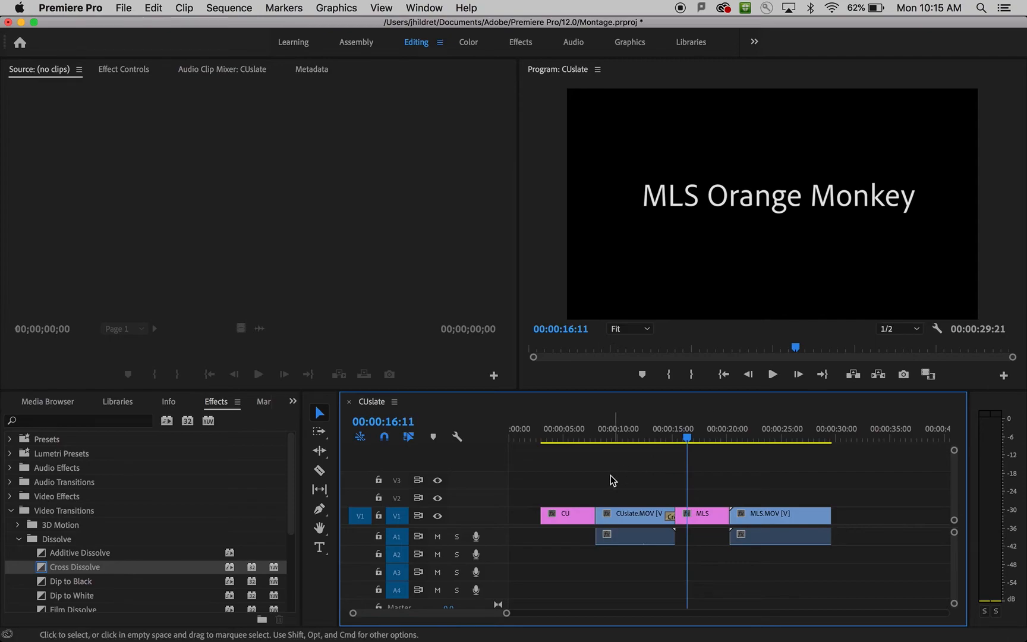
Set the playhead to 00:00:02:28 and move all title cards and clips together about 9 seconds later in the sequence.
left_click_drag(566, 487, 863, 559)
left_click_drag(690, 436, 544, 441)
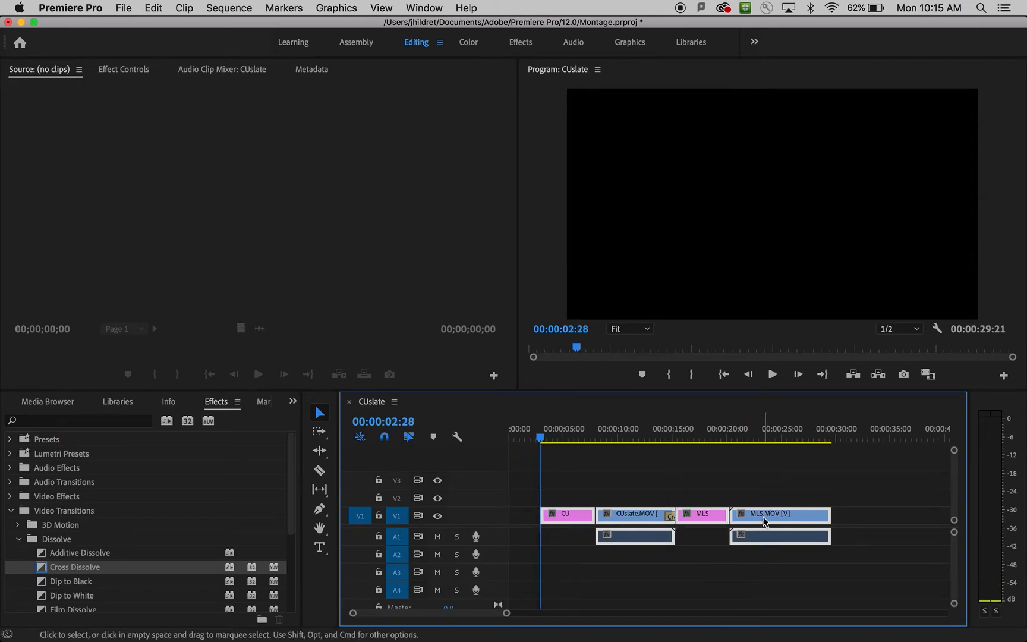
left_click_drag(802, 513, 899, 514)
left_click(589, 478)
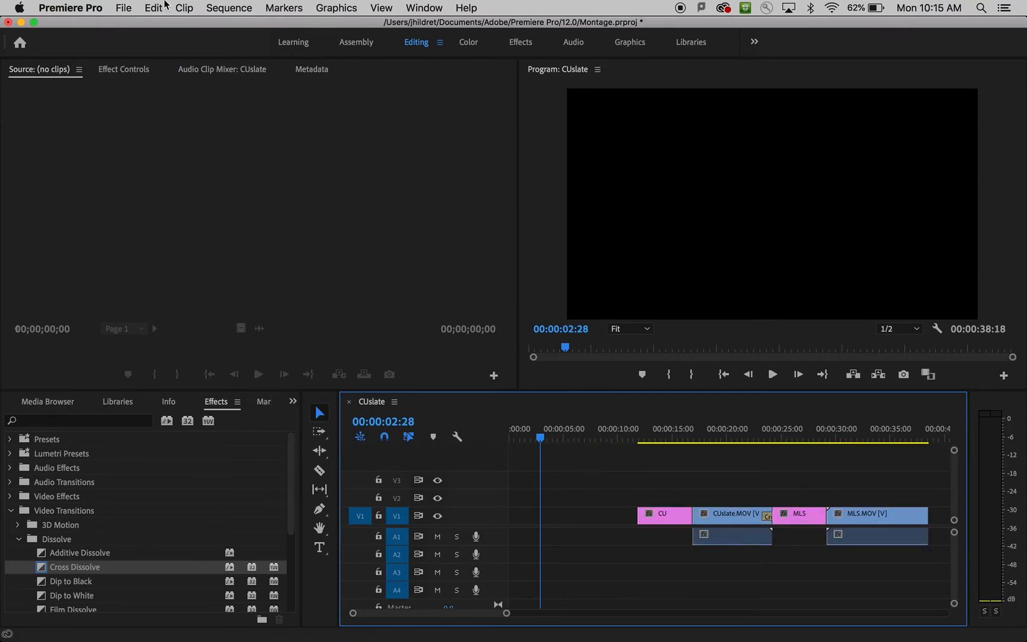
Create a new legacy title named "Title" at 1280 × 720 and 30.00 fps.
left_click(123, 8)
mouse_move(140, 25)
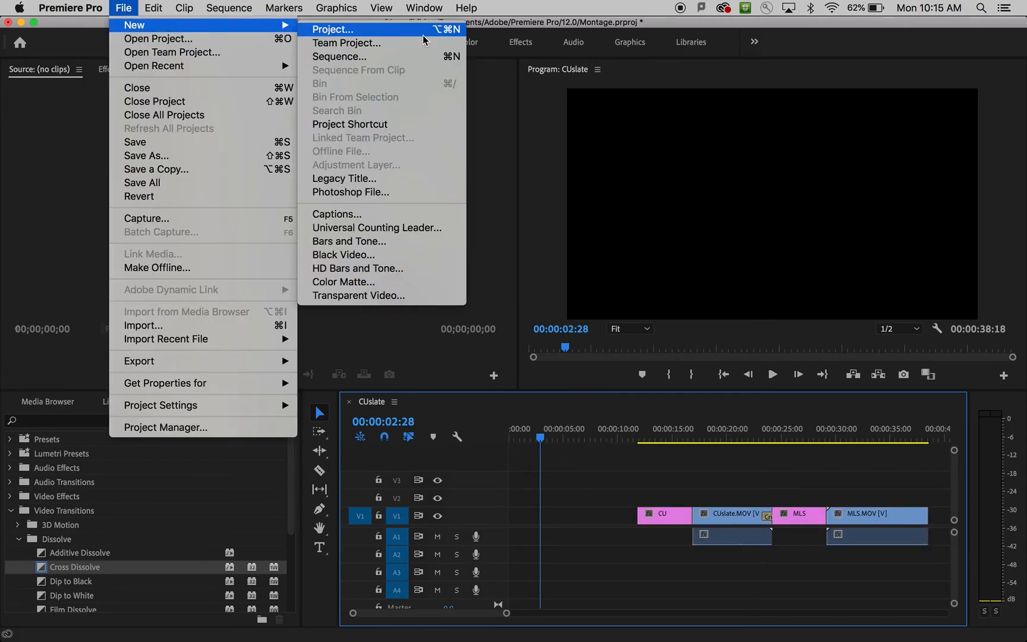
left_click(431, 181)
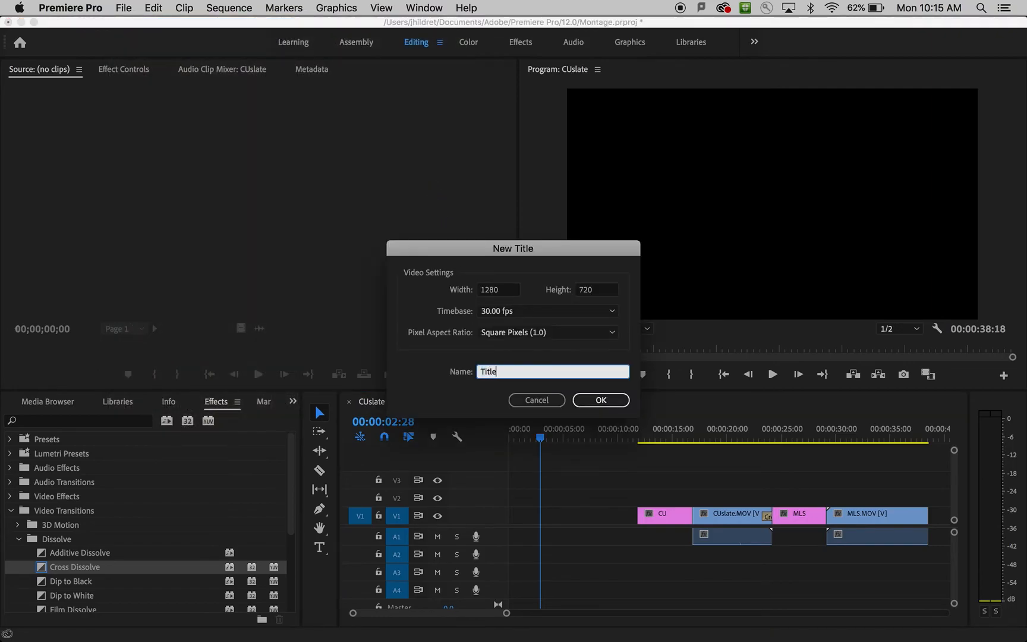
key("Return")
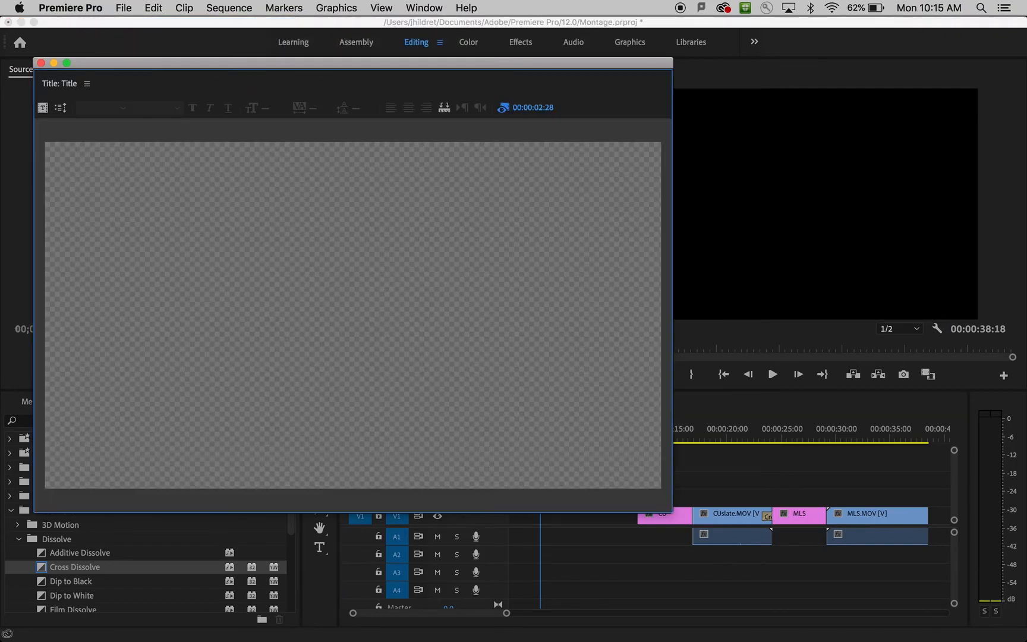
left_click(319, 239)
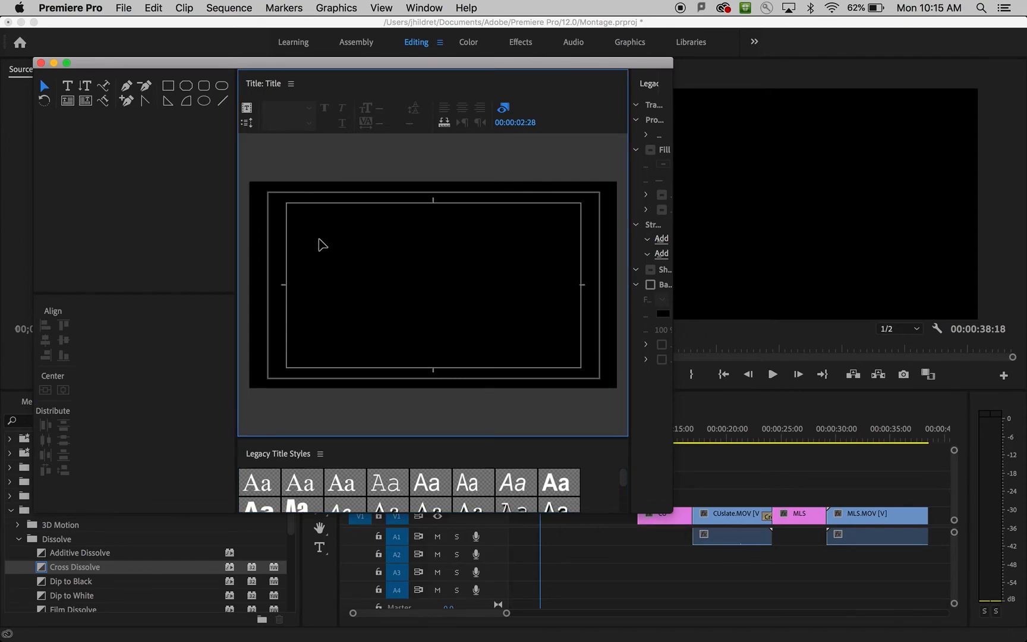
Add the creator's full name to the title with the word "Montage" below it, using the Type tool.
left_click(67, 85)
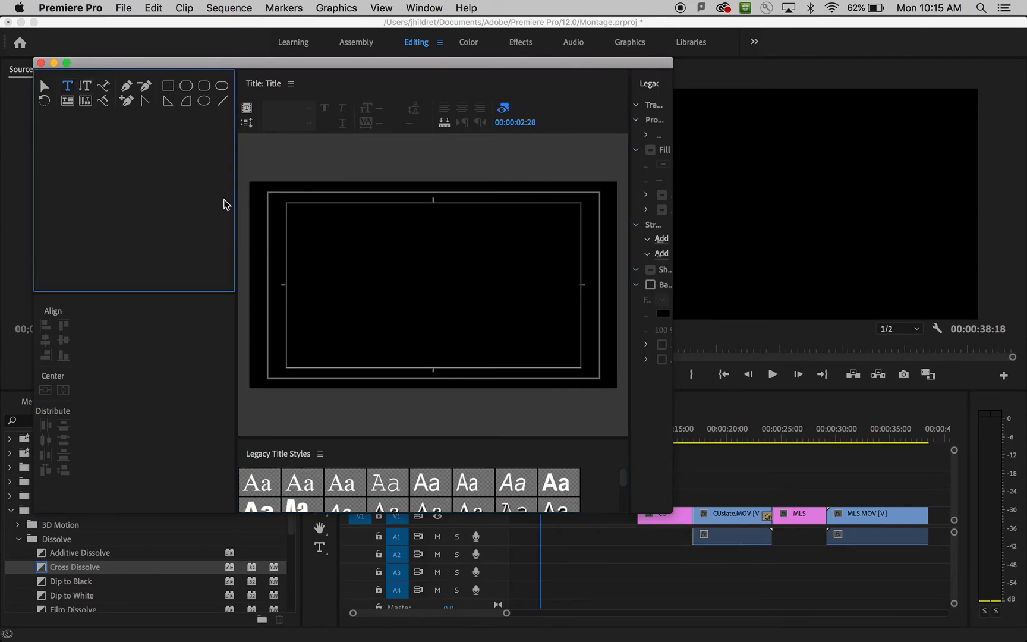
left_click(311, 245)
type("John")
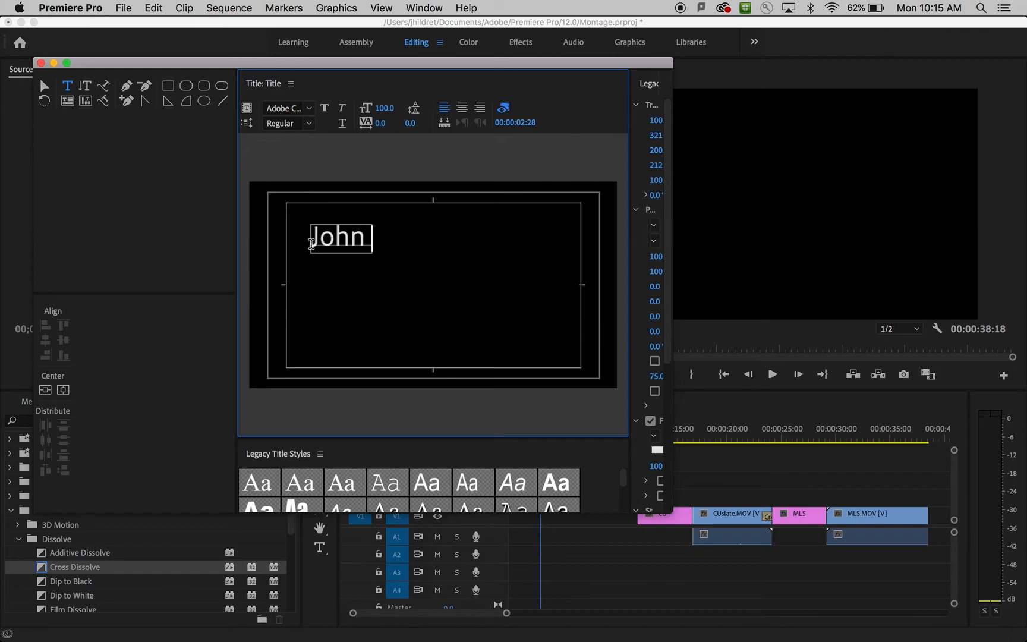
type(" Hildreth")
key("Return")
type("Montage")
Move the opening title's text block to about the middle of the frame and center-align its lines.
left_click(44, 86)
left_click_drag(475, 266, 456, 245)
key("super+z")
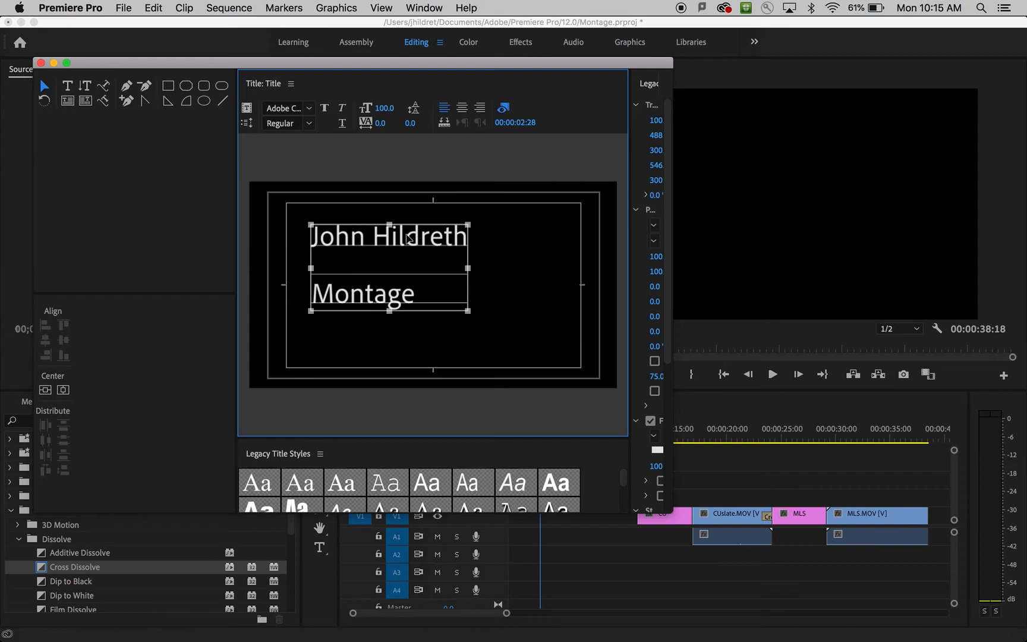
left_click_drag(369, 236, 421, 251)
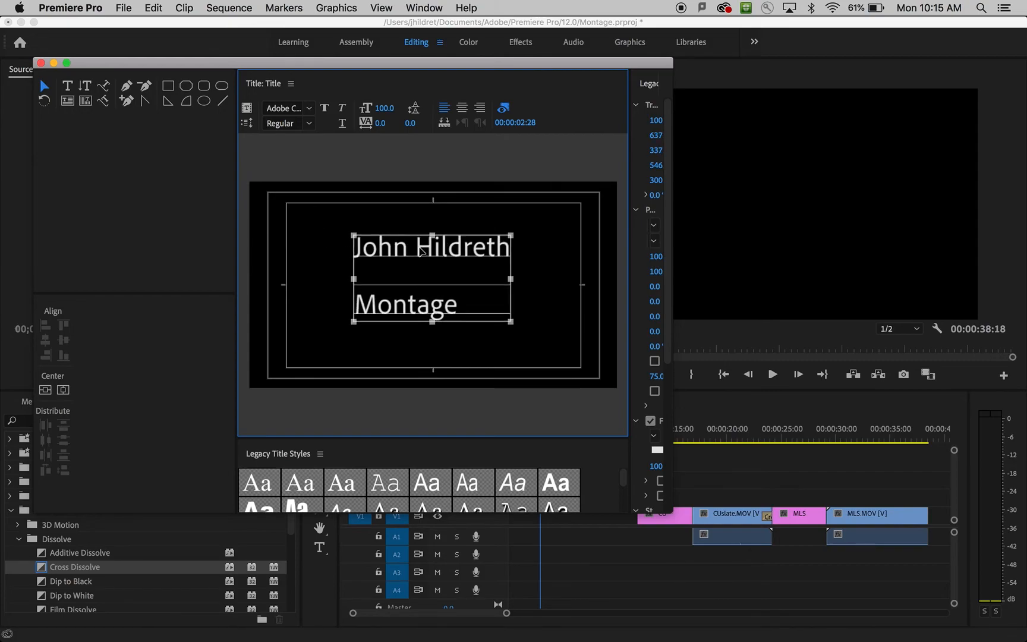
left_click(462, 108)
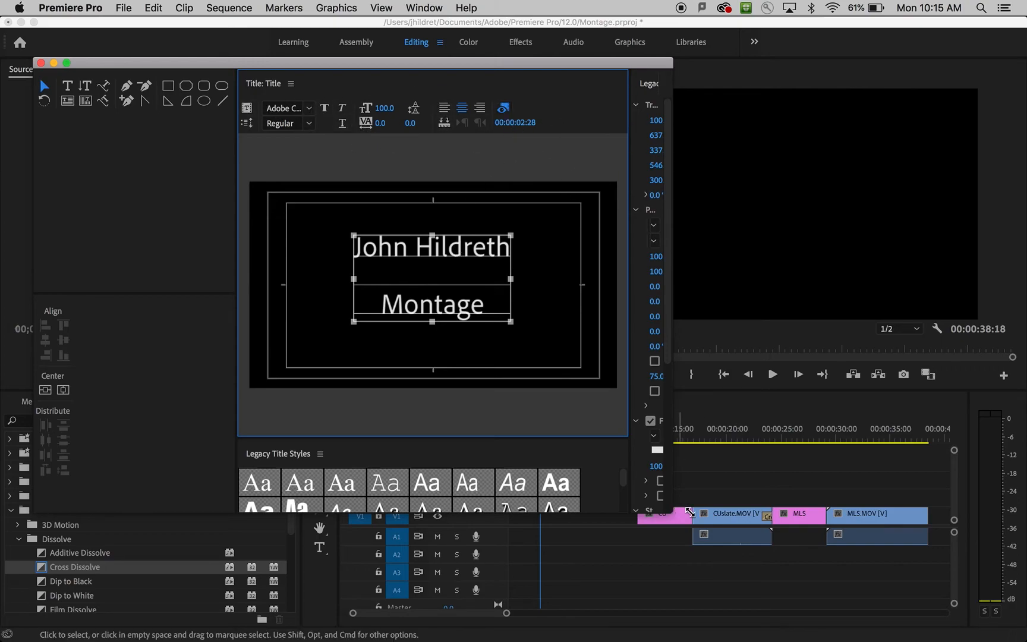
Close the title editor and place Title from the project on V1 at 00:00:02:28.
left_click_drag(681, 513, 719, 514)
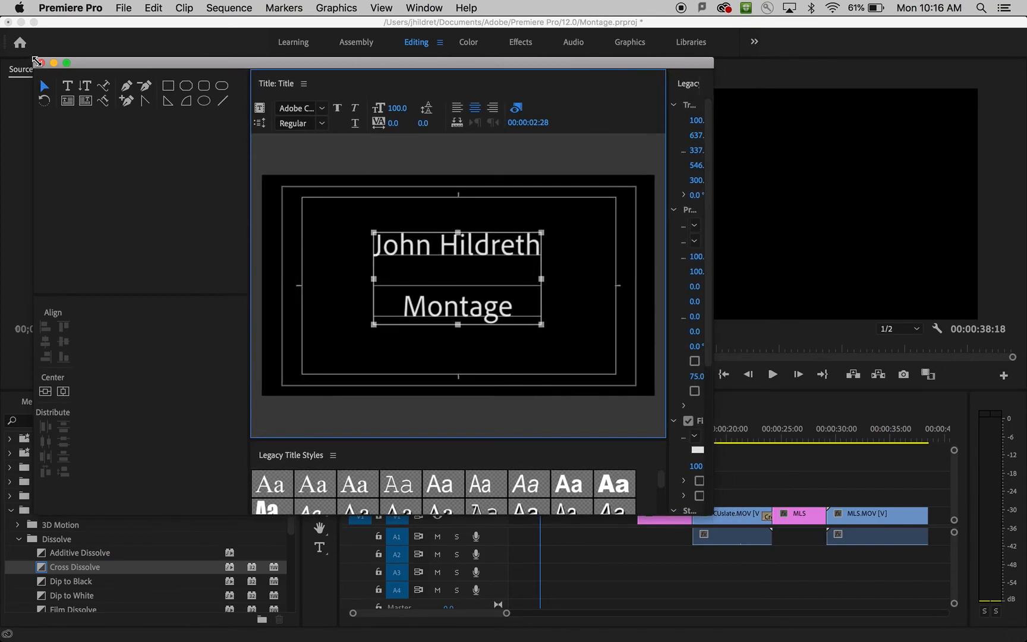
left_click(40, 62)
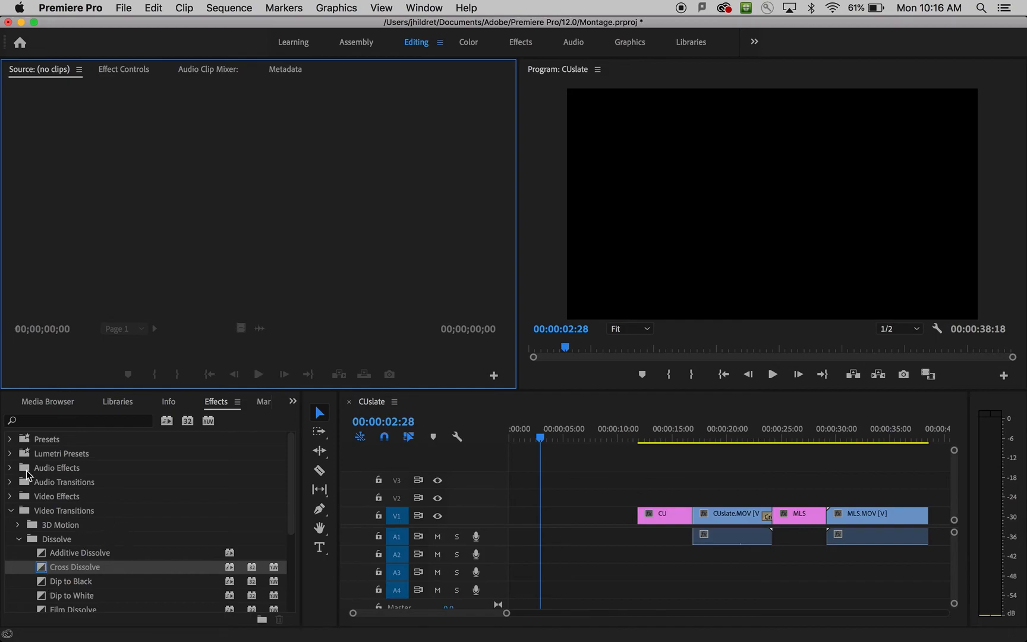
left_click(51, 396)
left_click_drag(81, 565, 543, 518)
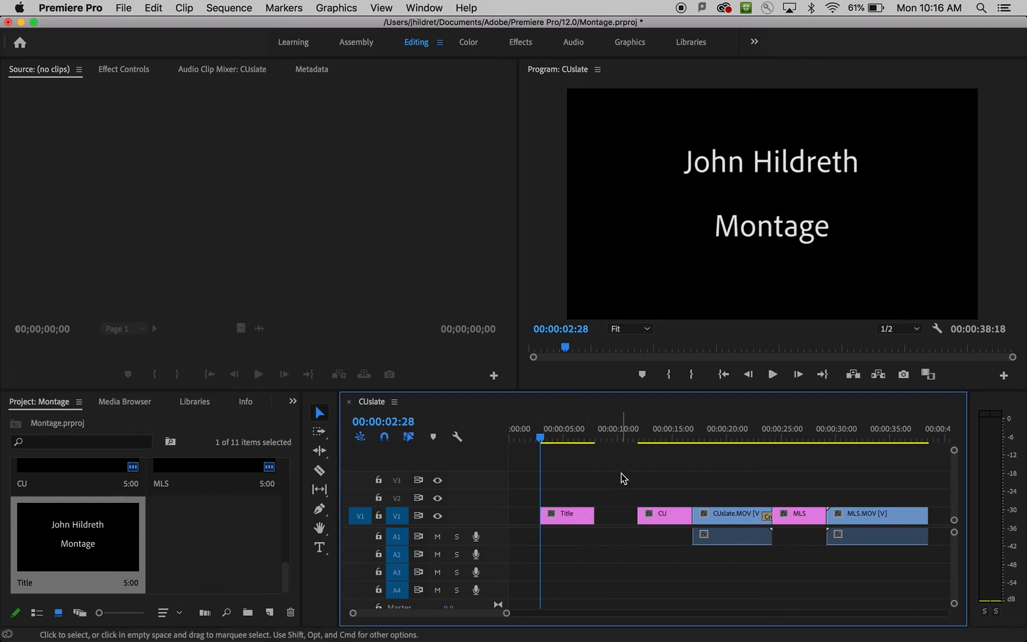
Move CU, CUslate.MOV, MLS and MLS.MOV together about 2 seconds earlier, keeping a gap after the opening title.
left_click_drag(593, 440, 929, 589)
left_click_drag(868, 514, 858, 526)
left_click(763, 479)
Review the sequence from the opening title through the MLS title card and return the playhead to 00:00:01:07.
key("space")
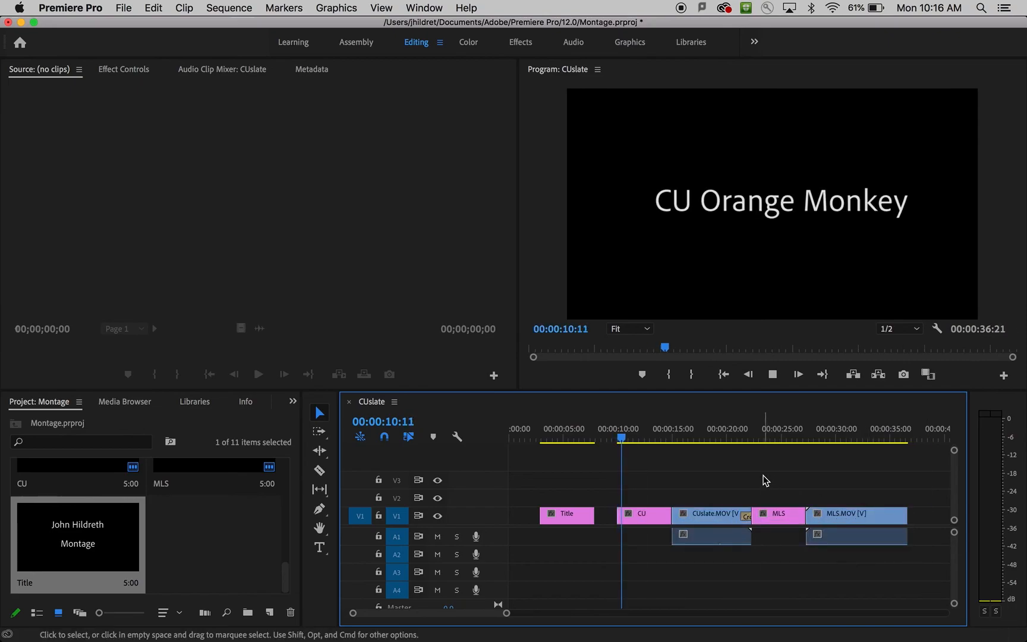
key("space")
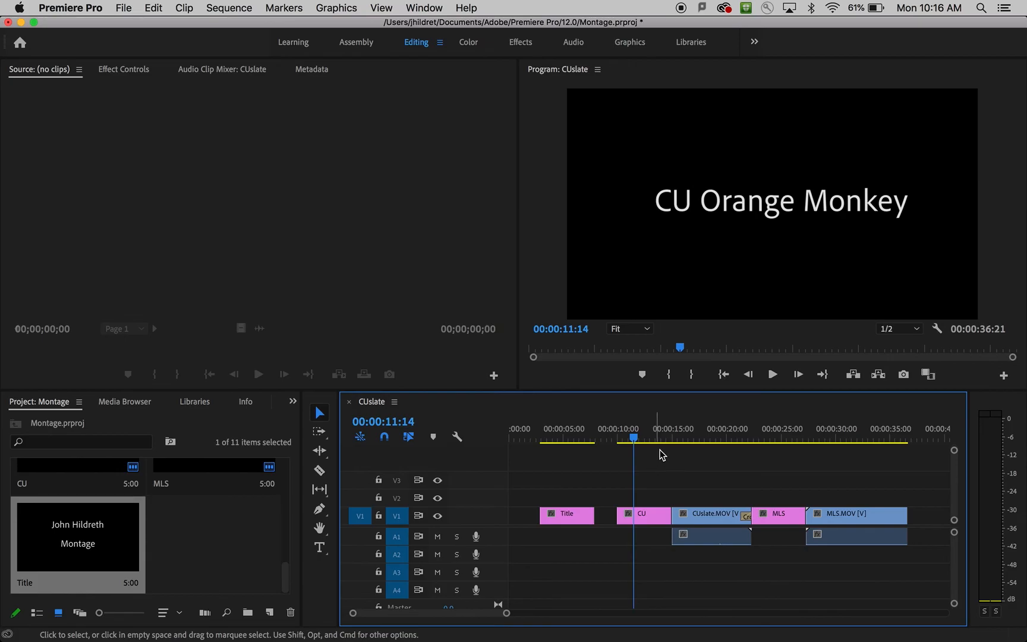
left_click_drag(736, 440, 795, 438)
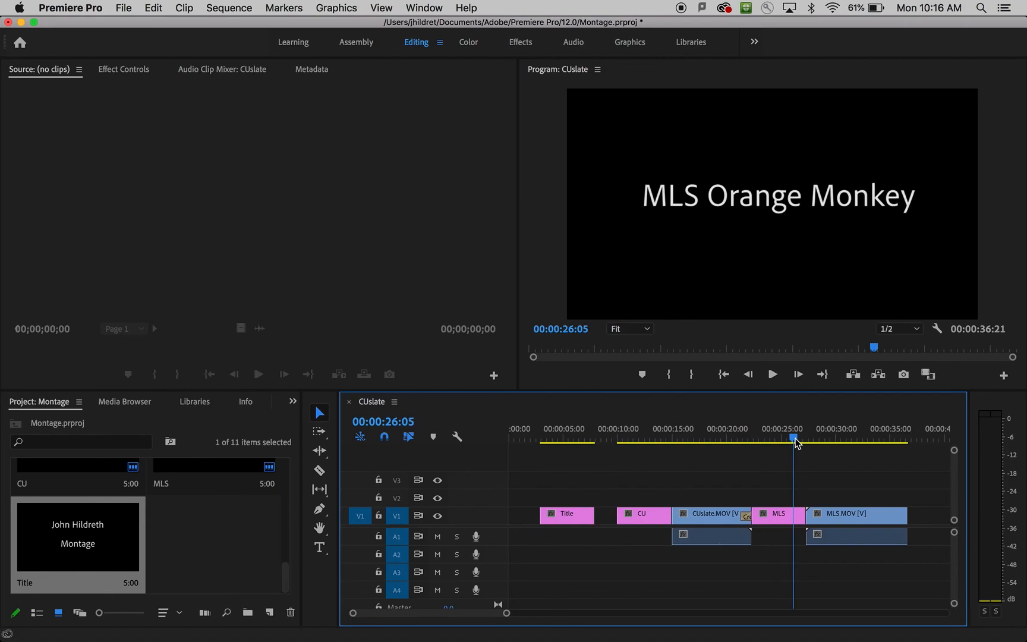
left_click(523, 438)
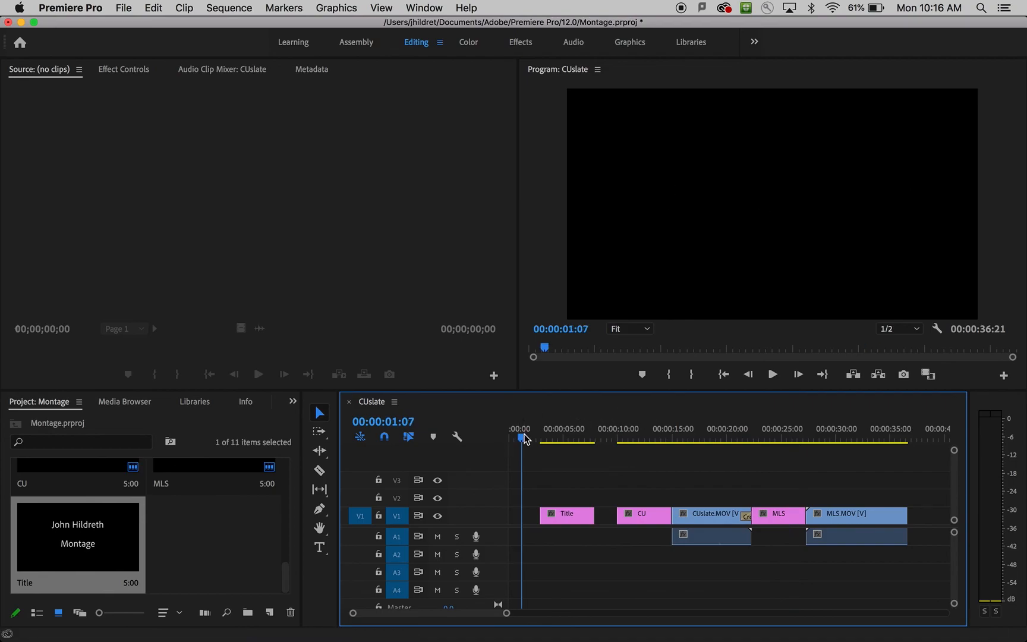